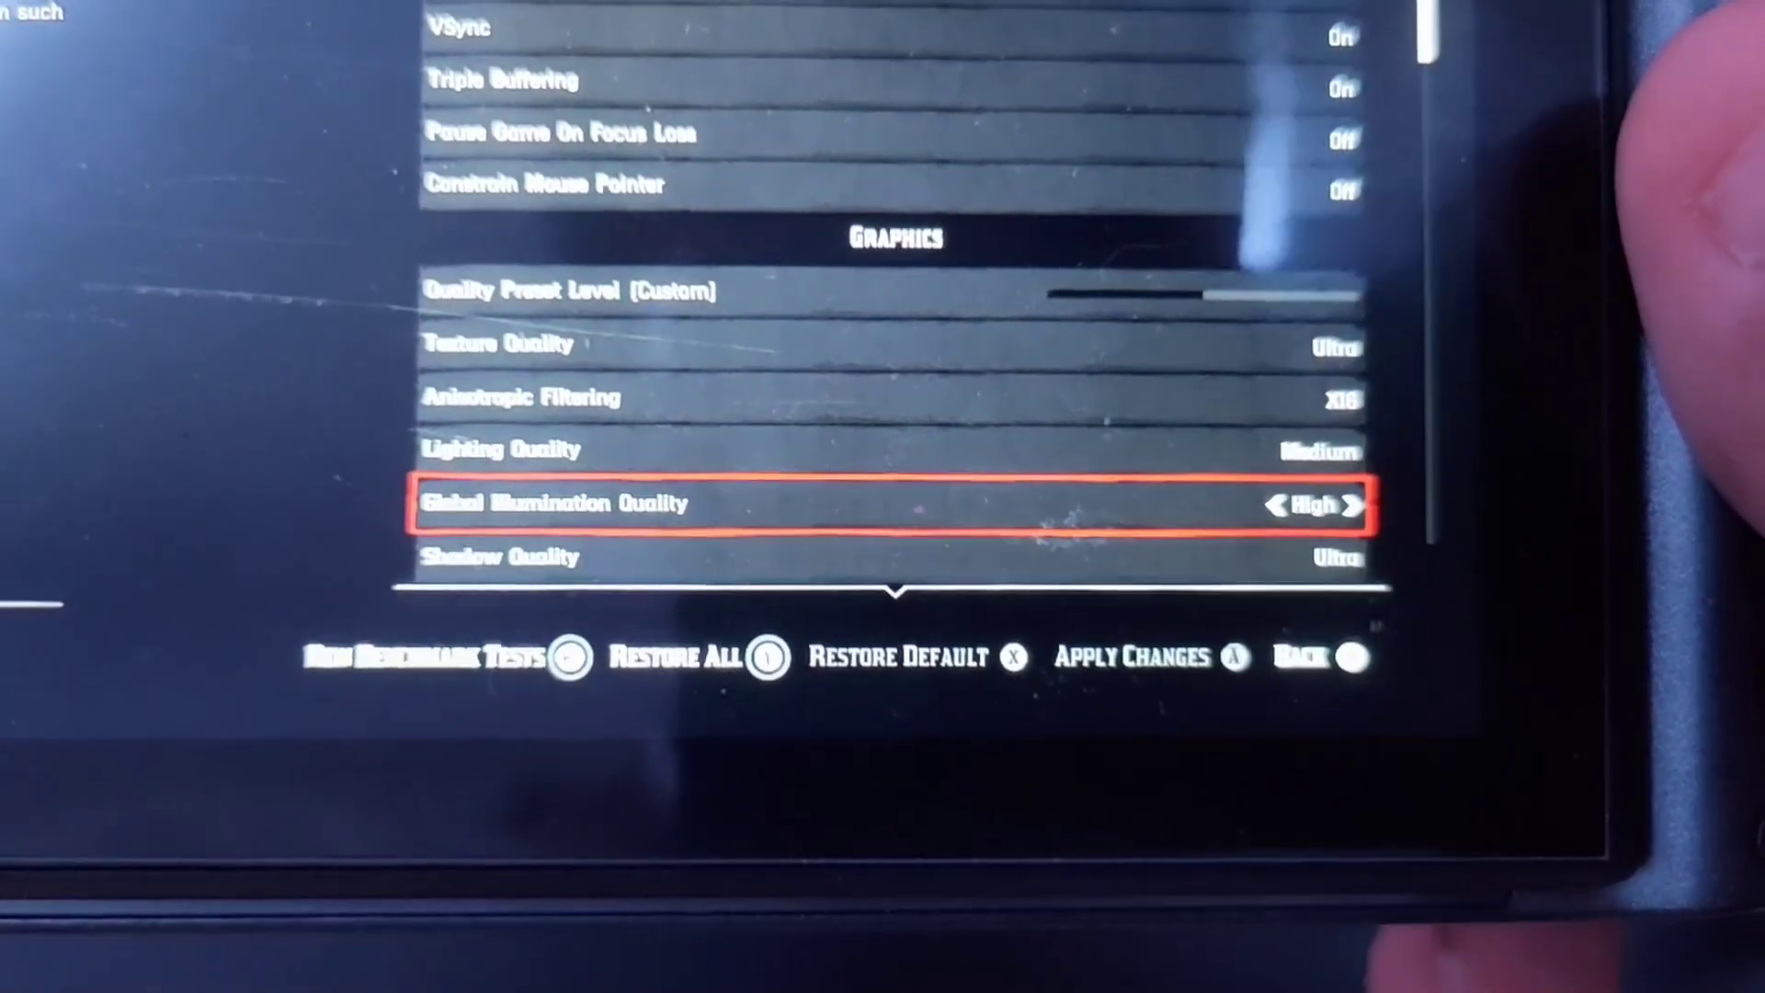
Step: Try the Favor Performance and Favor Quality presets, then return to Balanced
key(Up)
key(Up)
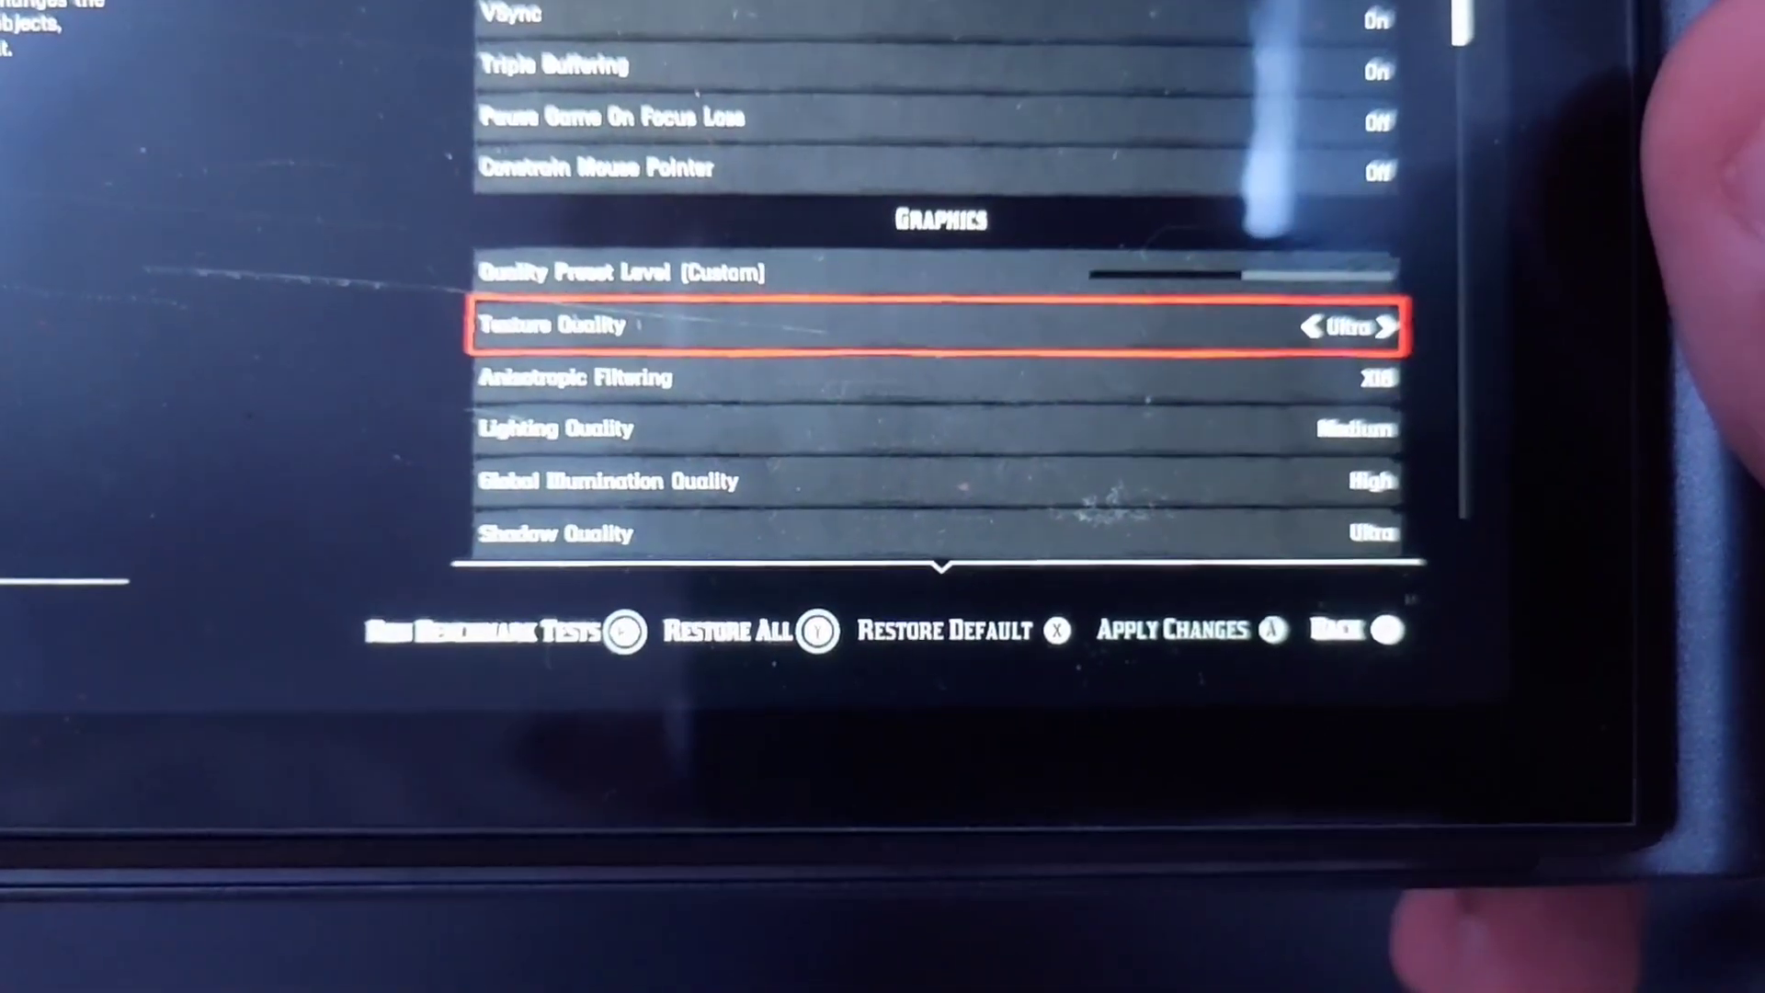
key(Up)
key(Left)
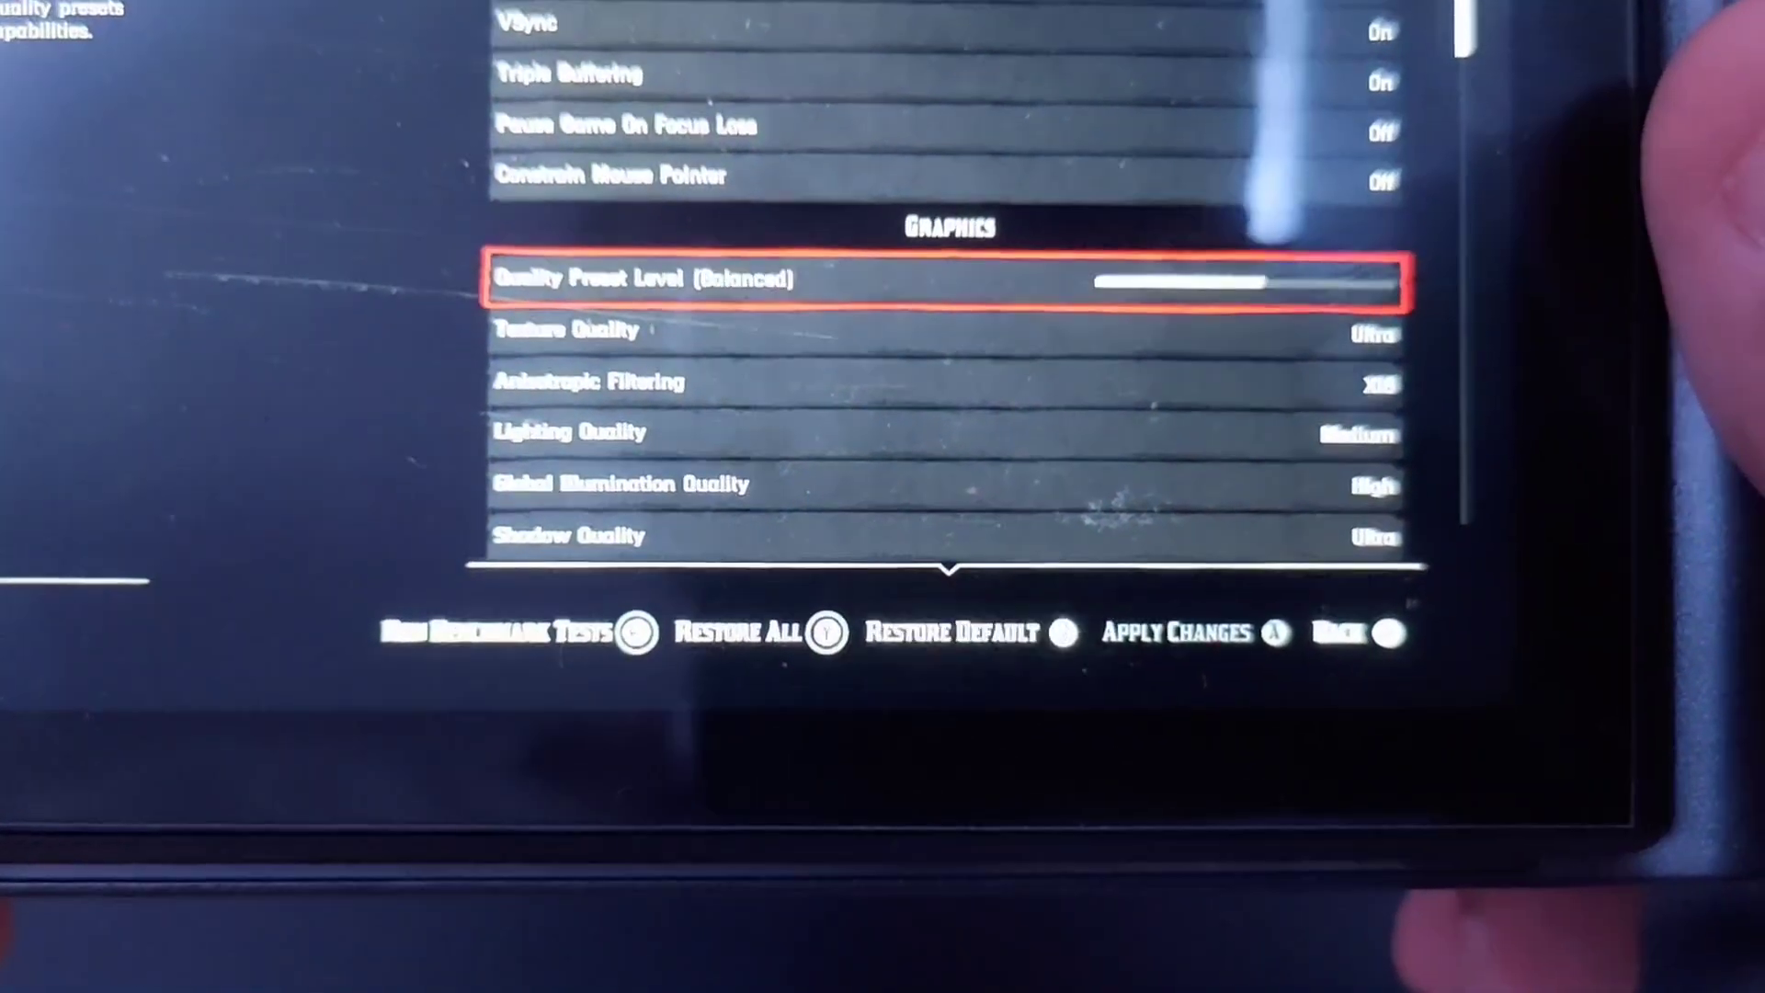
key(Left)
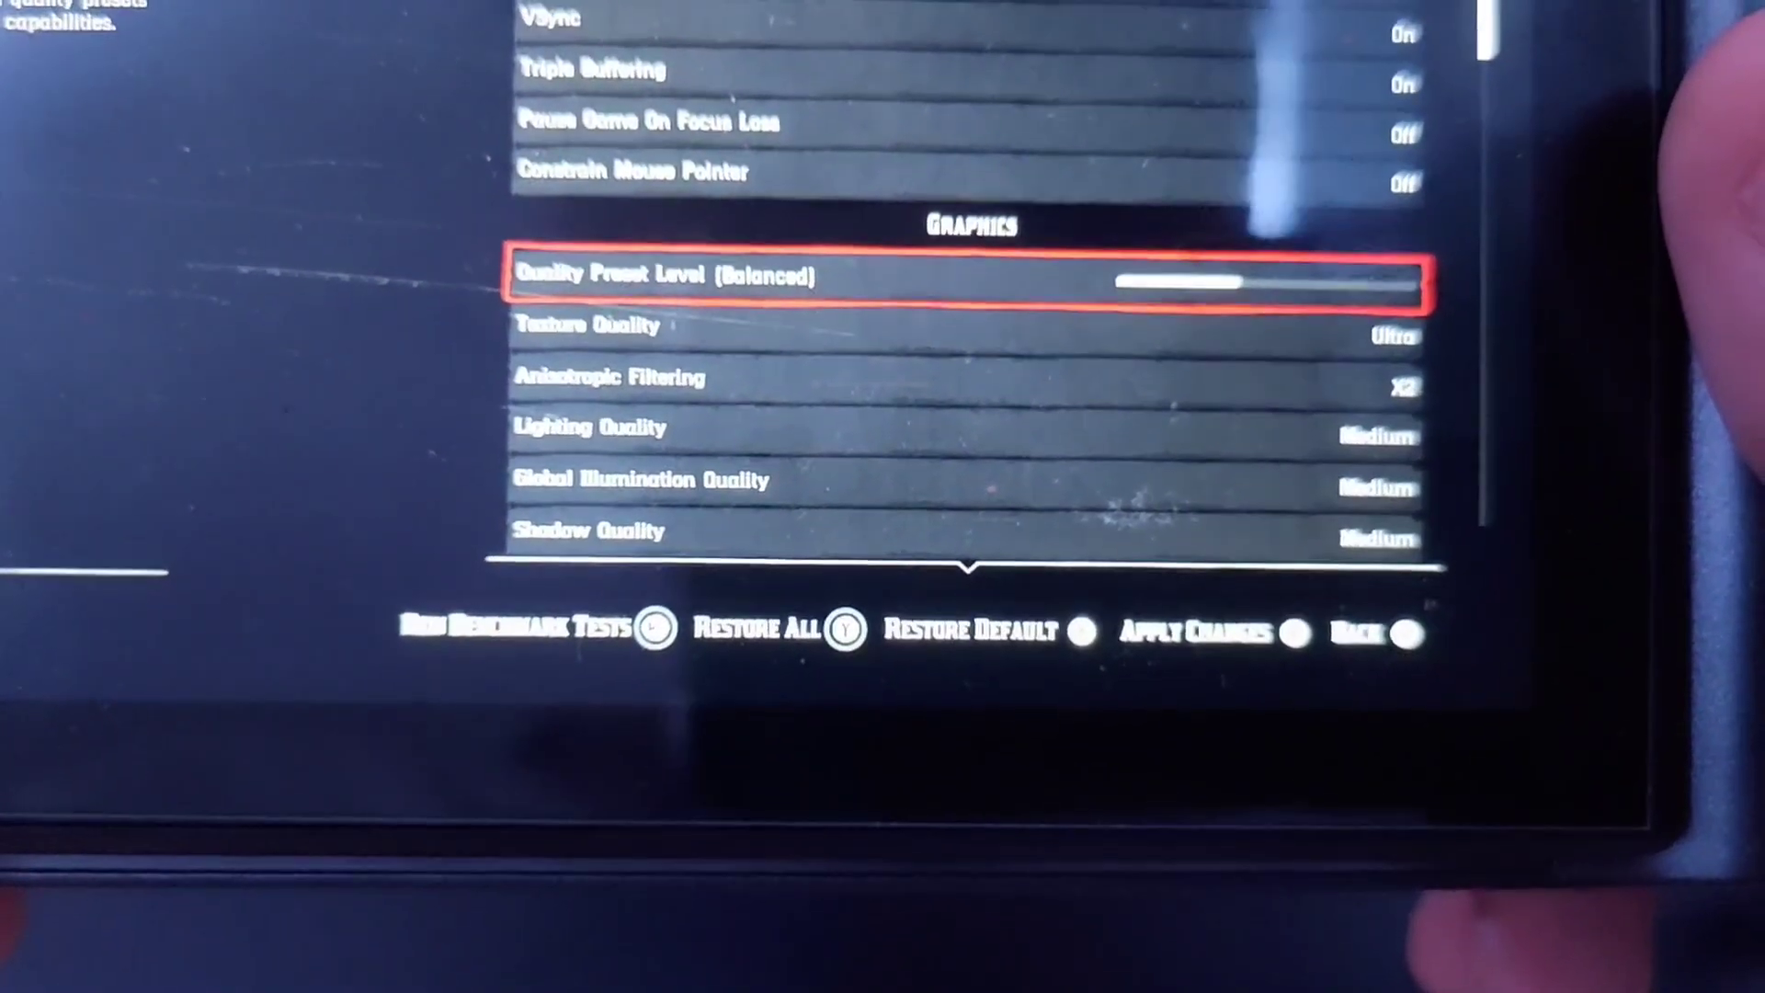
key(Left)
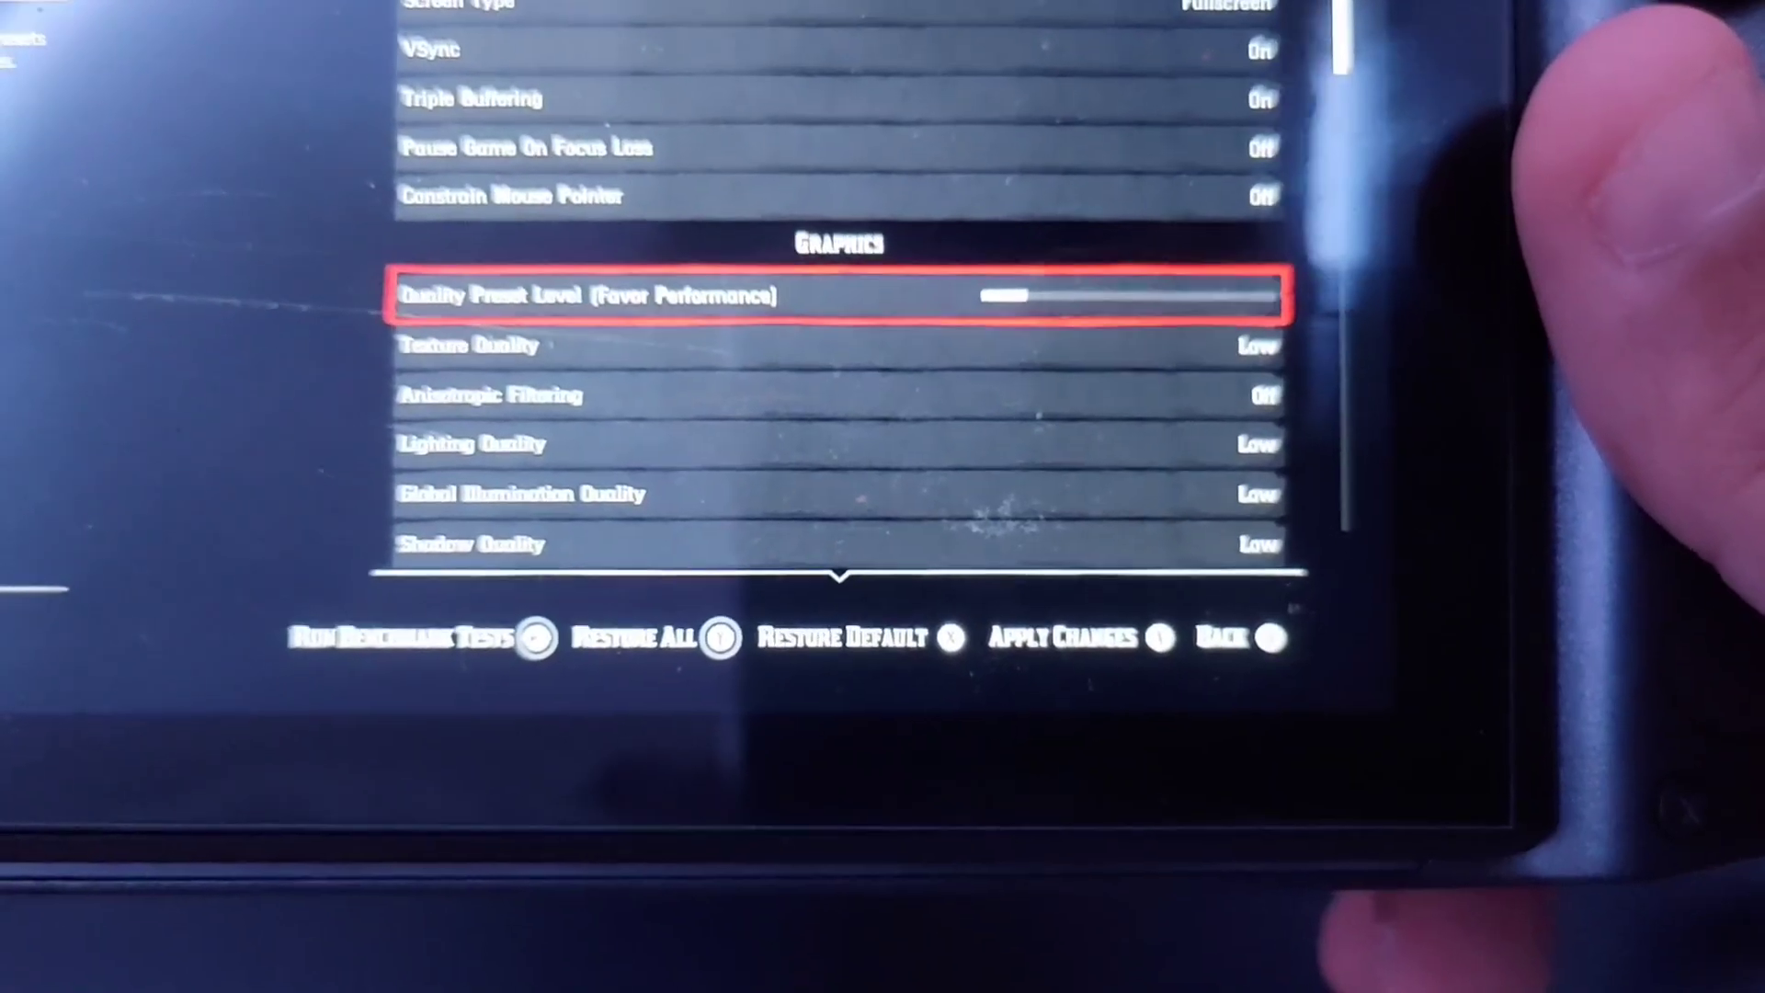
key(Right)
key(Right)
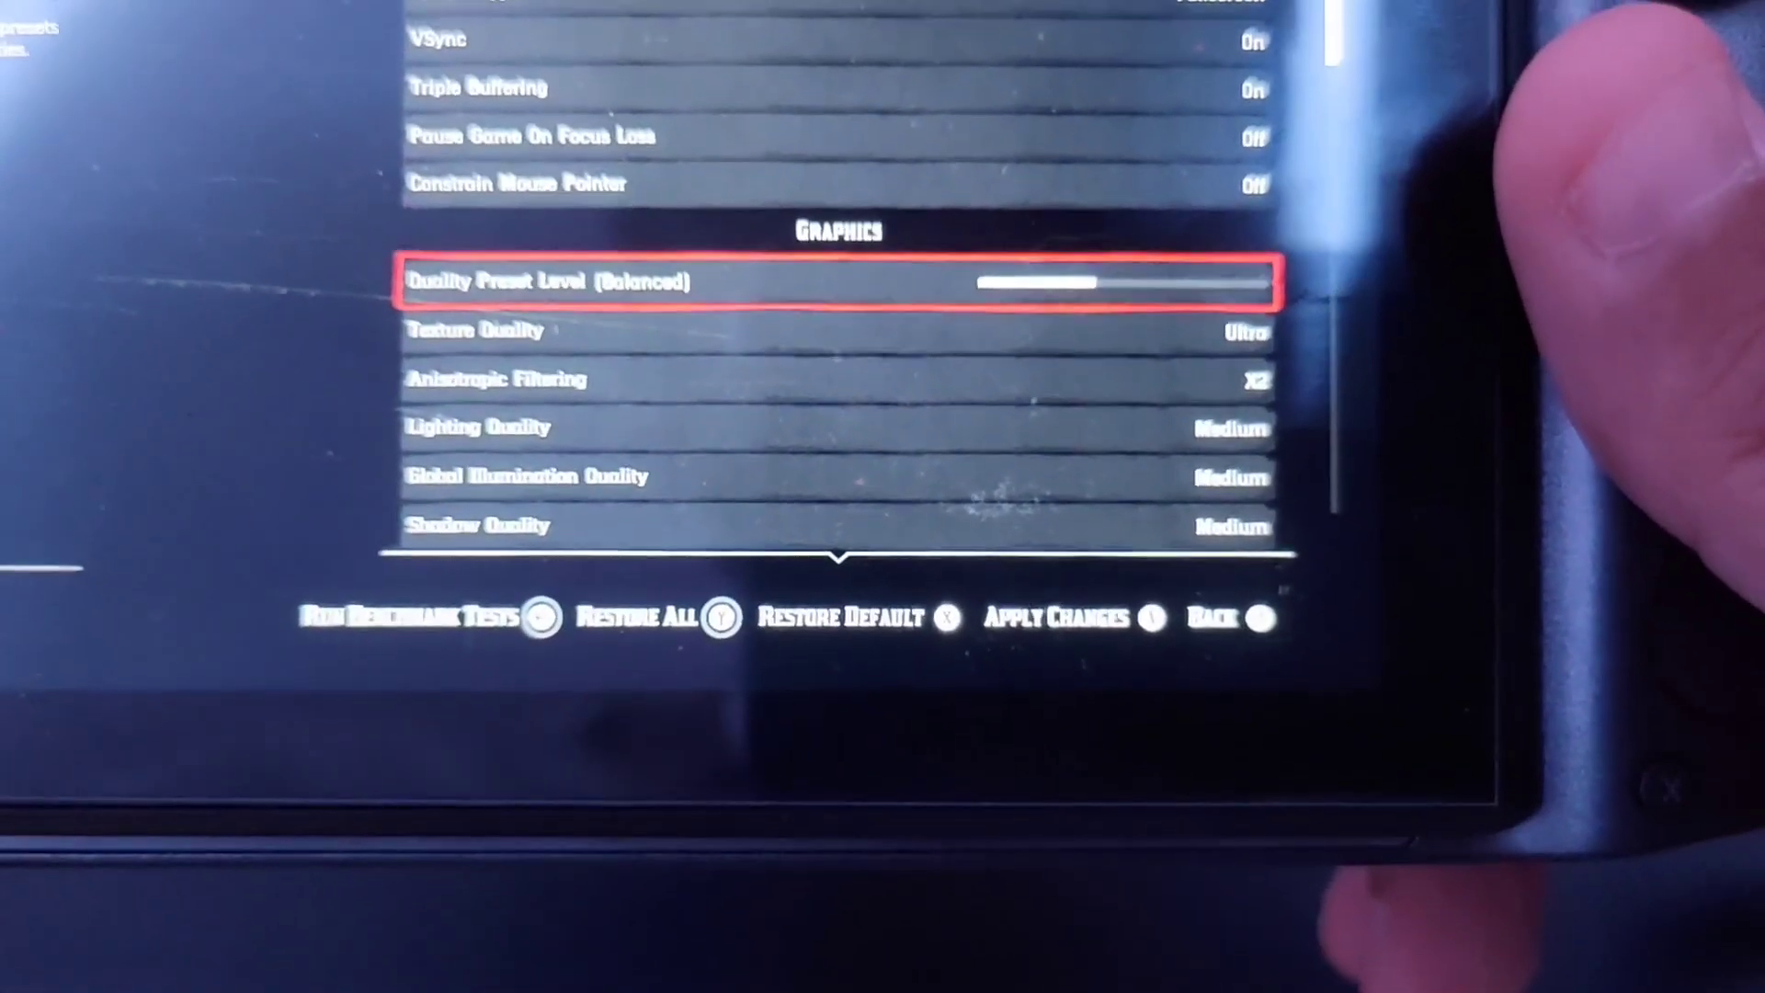
key(Right)
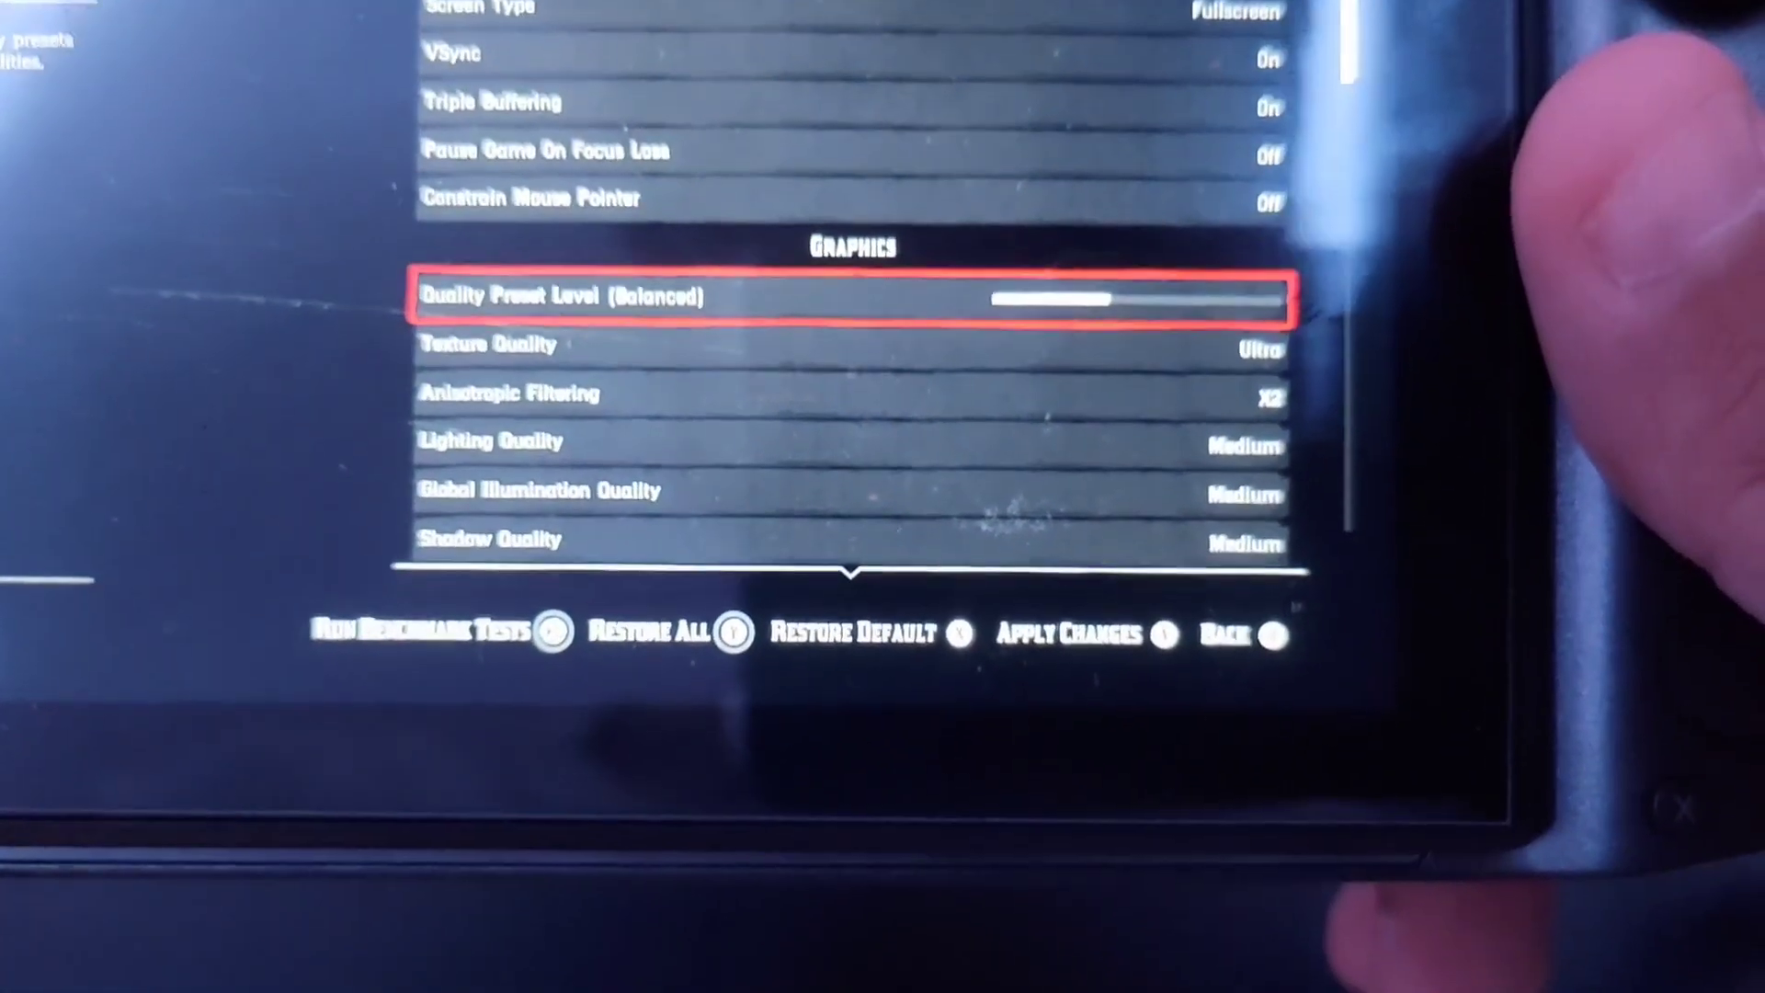
key(Right)
key(Right)
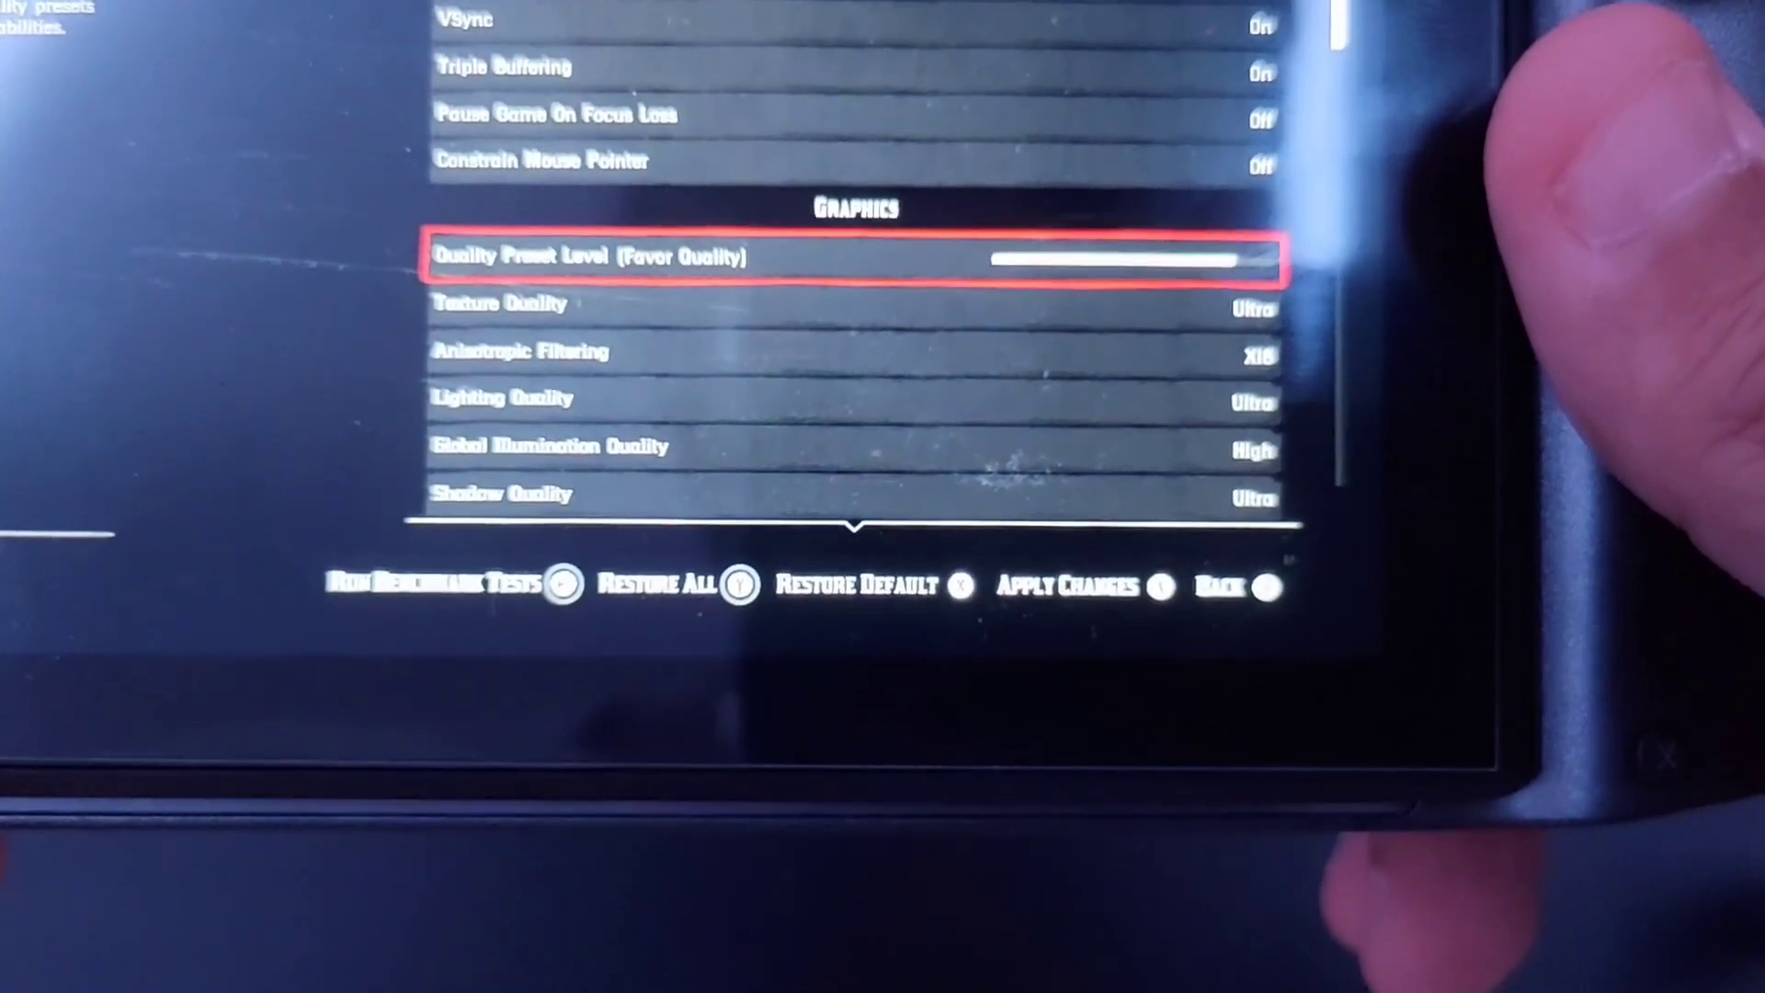
key(Left)
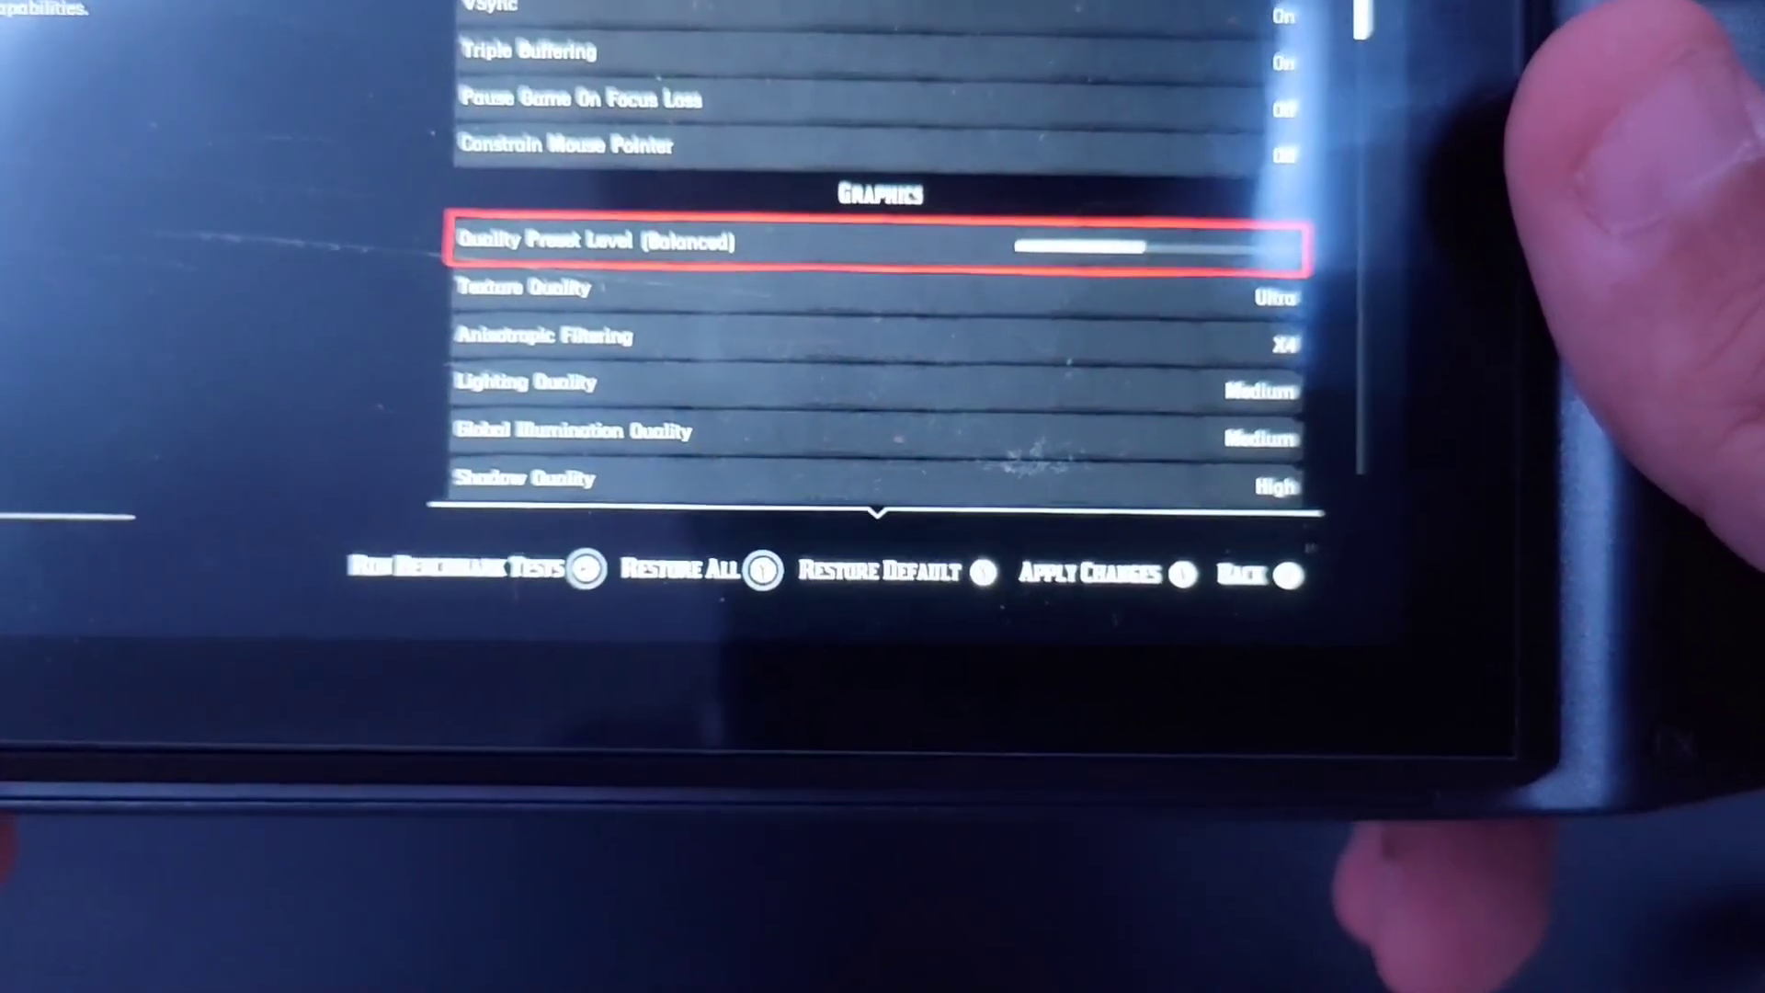
key(Left)
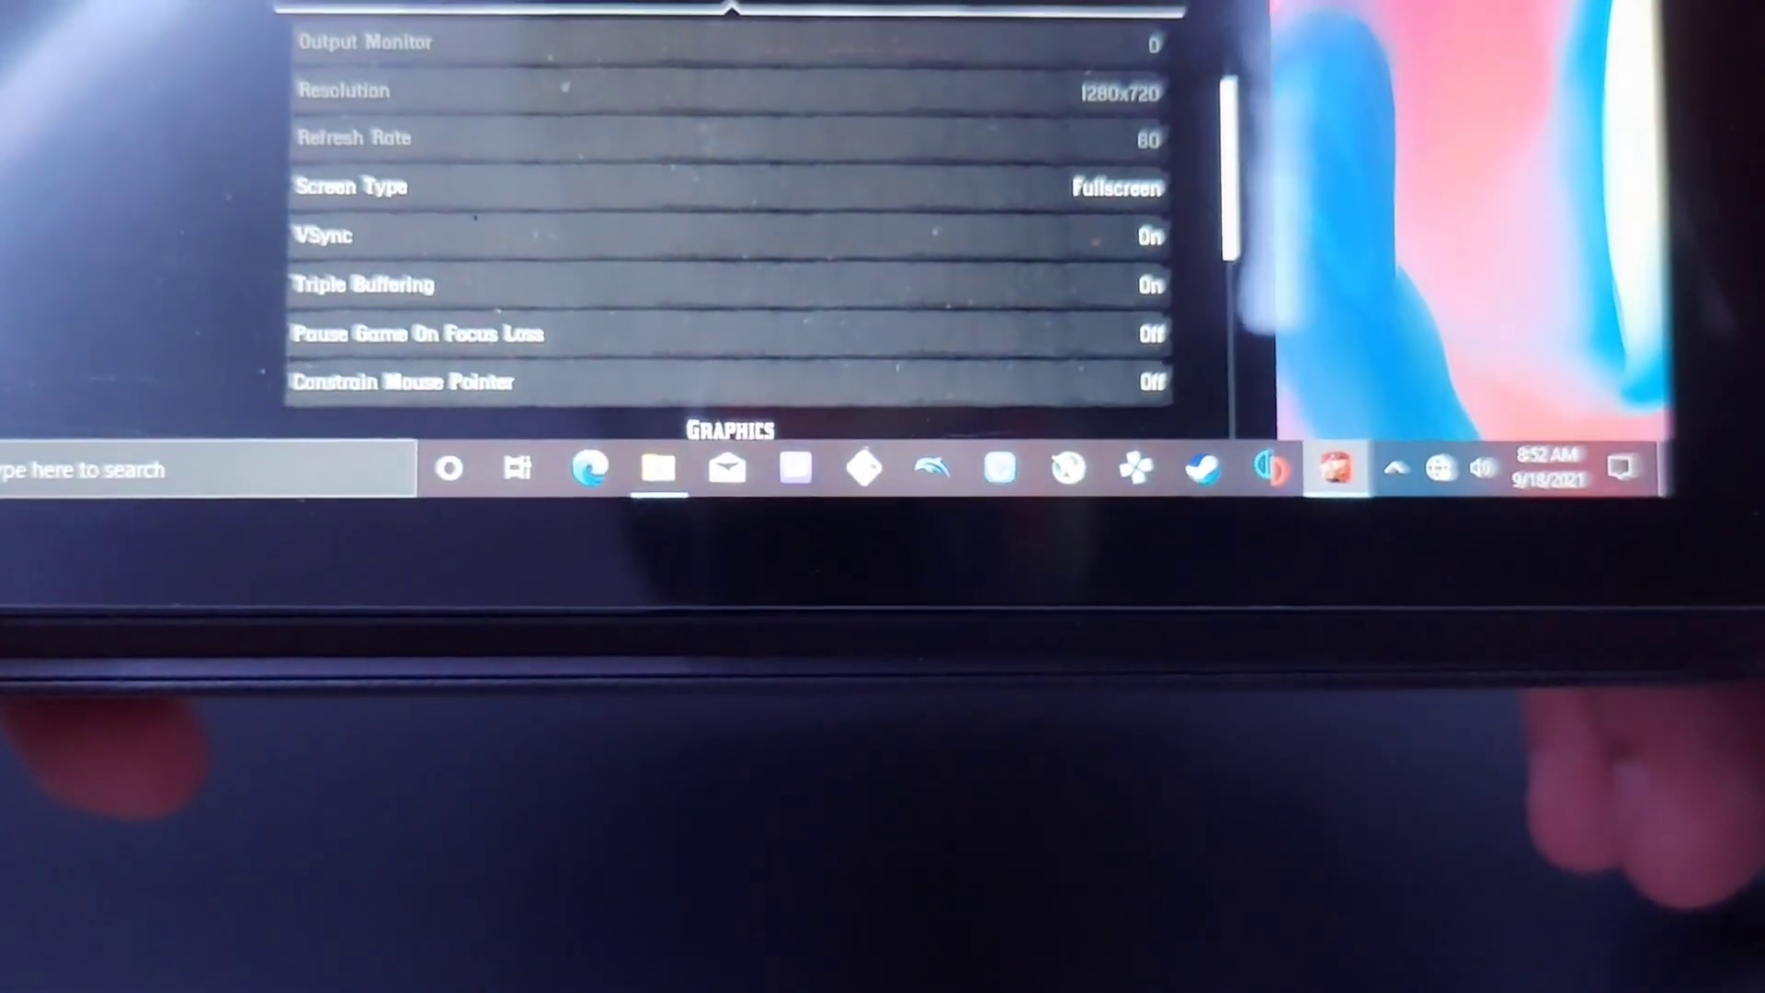
Step: Switch Screen Type to Windowed Borderless, confirm it, and back out to the Settings grid
key(Up)
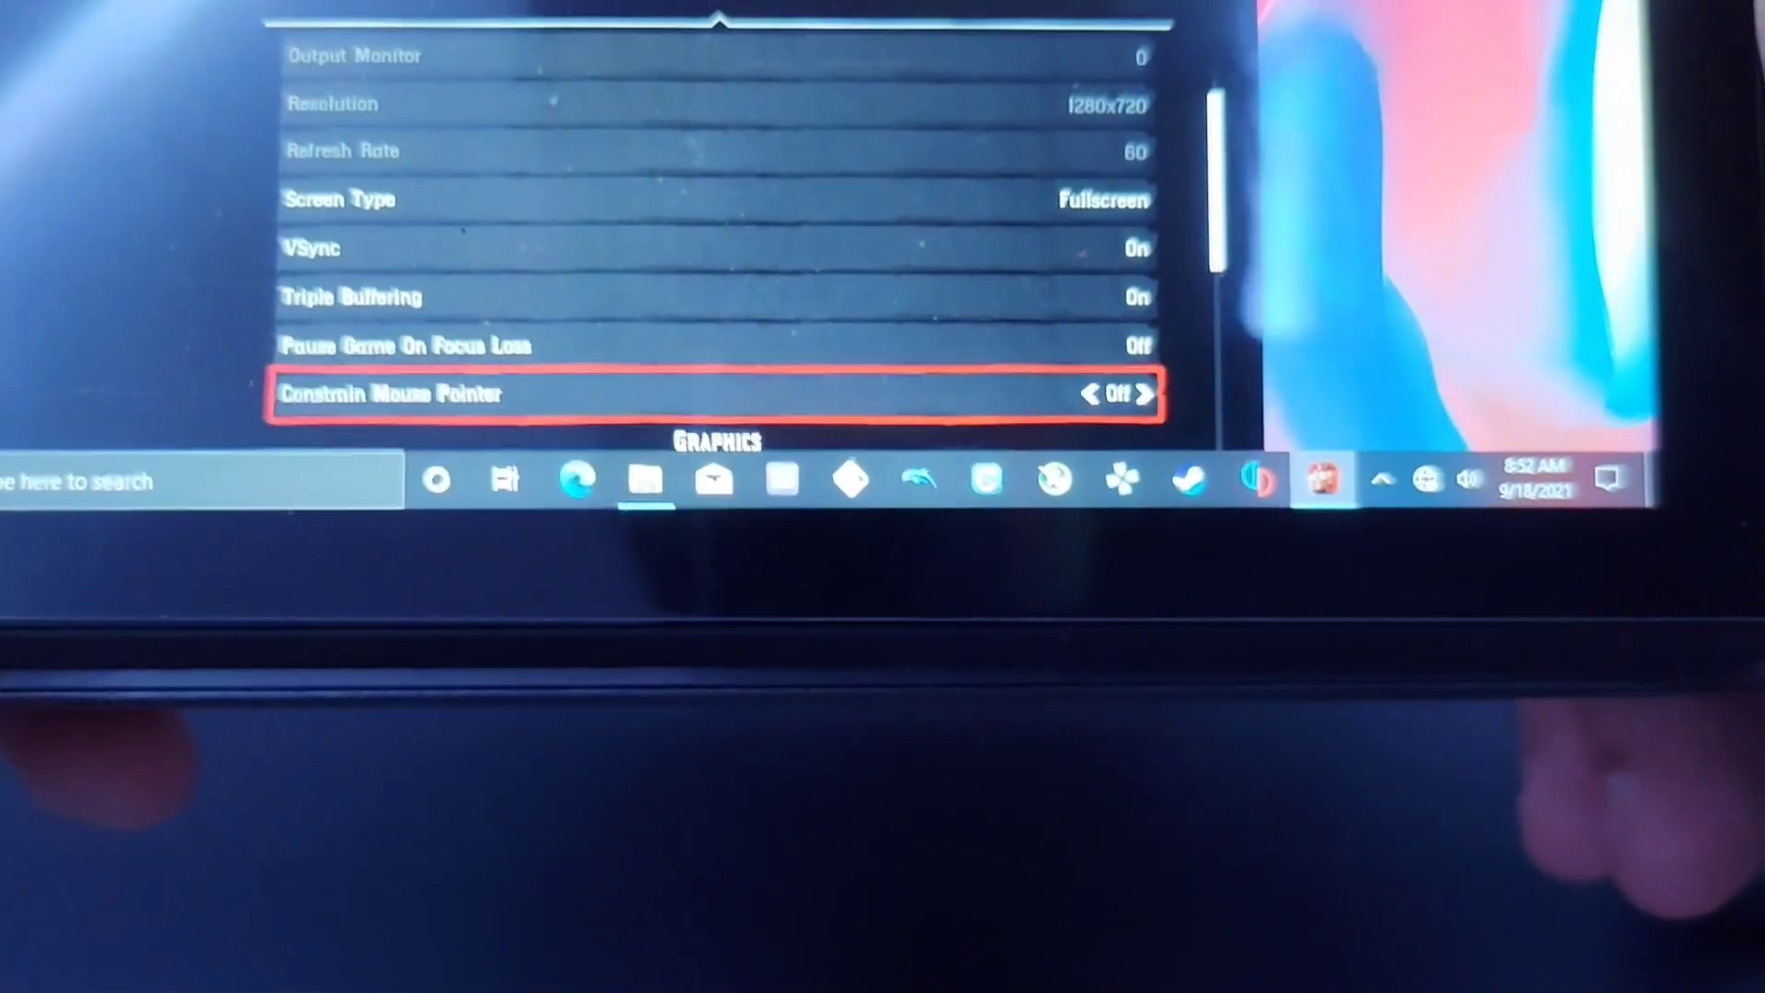
key(Up)
key(Up)
key(Up)
key(Up)
key(Right)
key(Right)
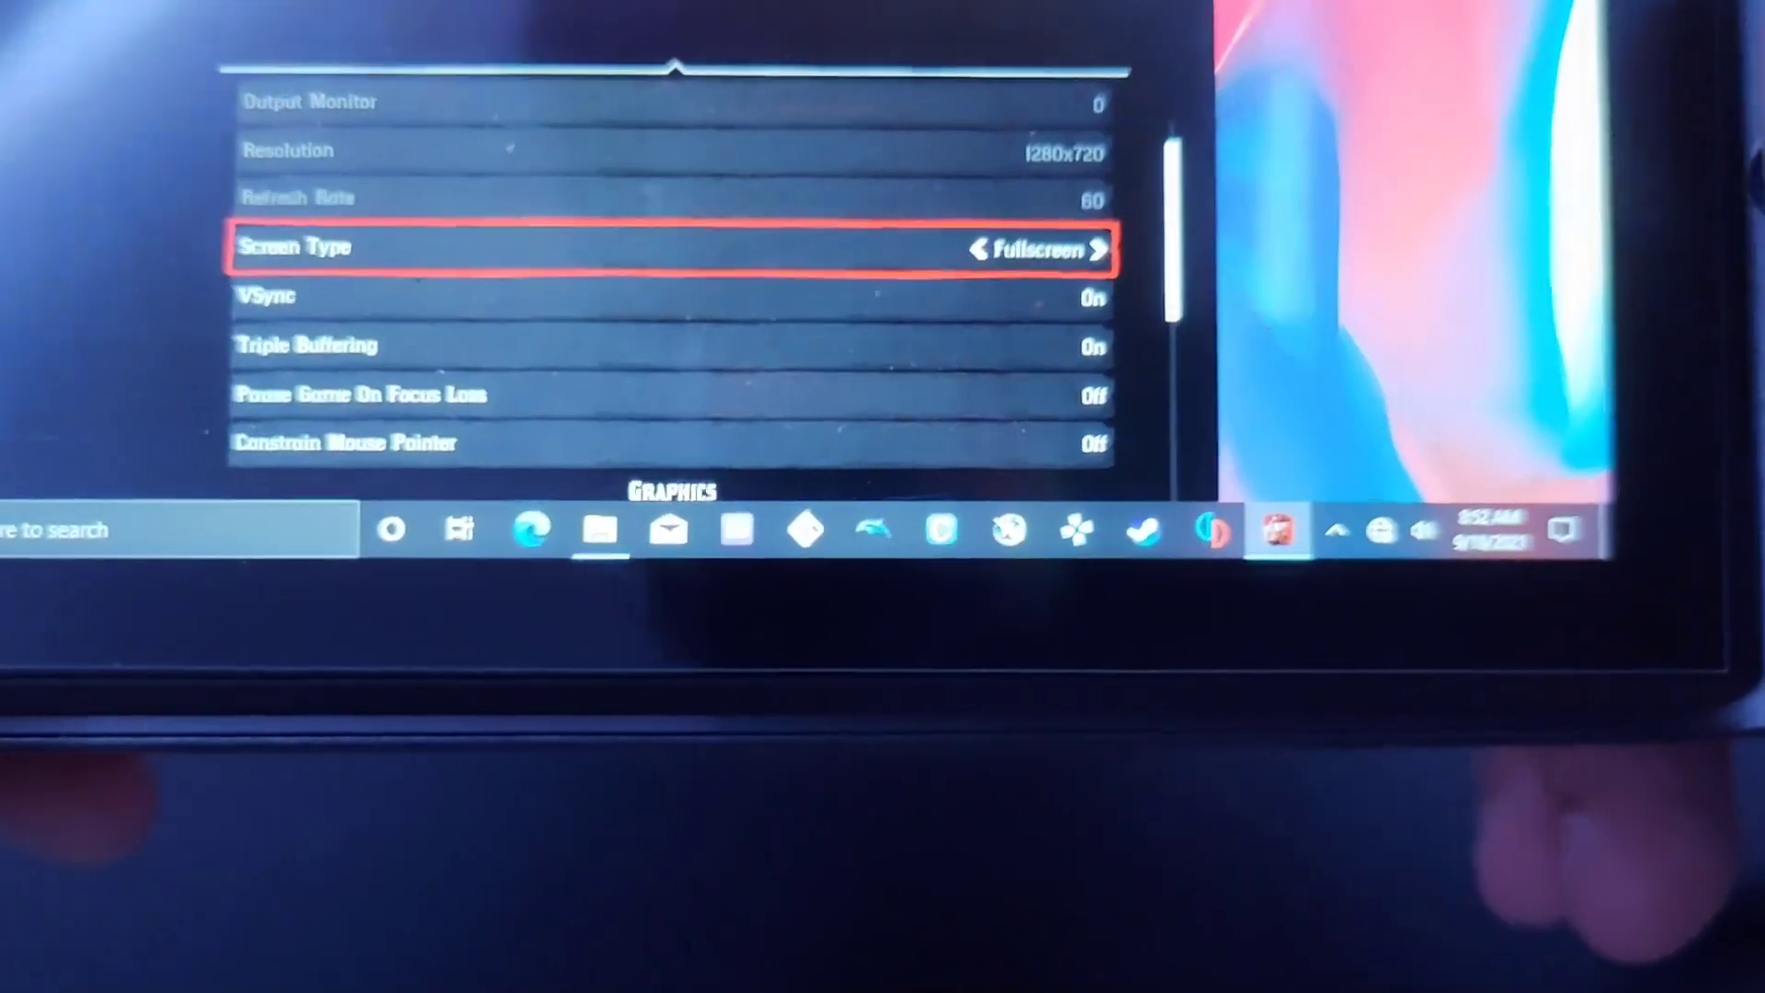
key(Return)
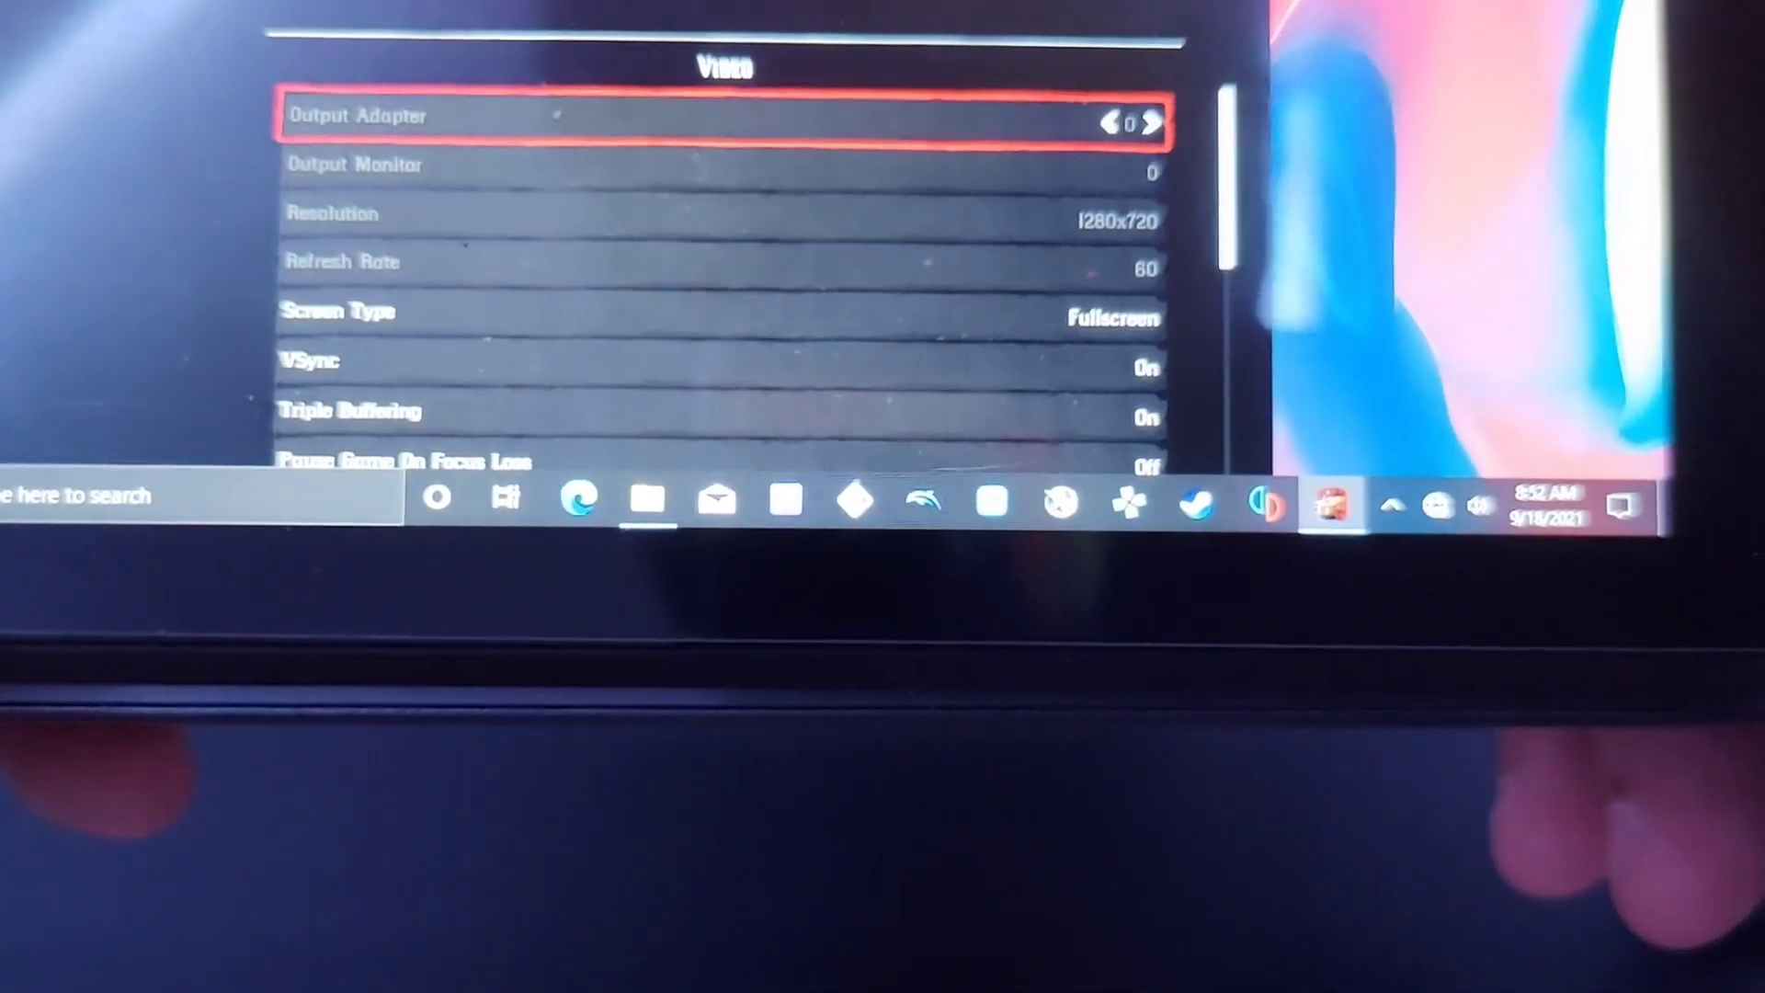
key(Right)
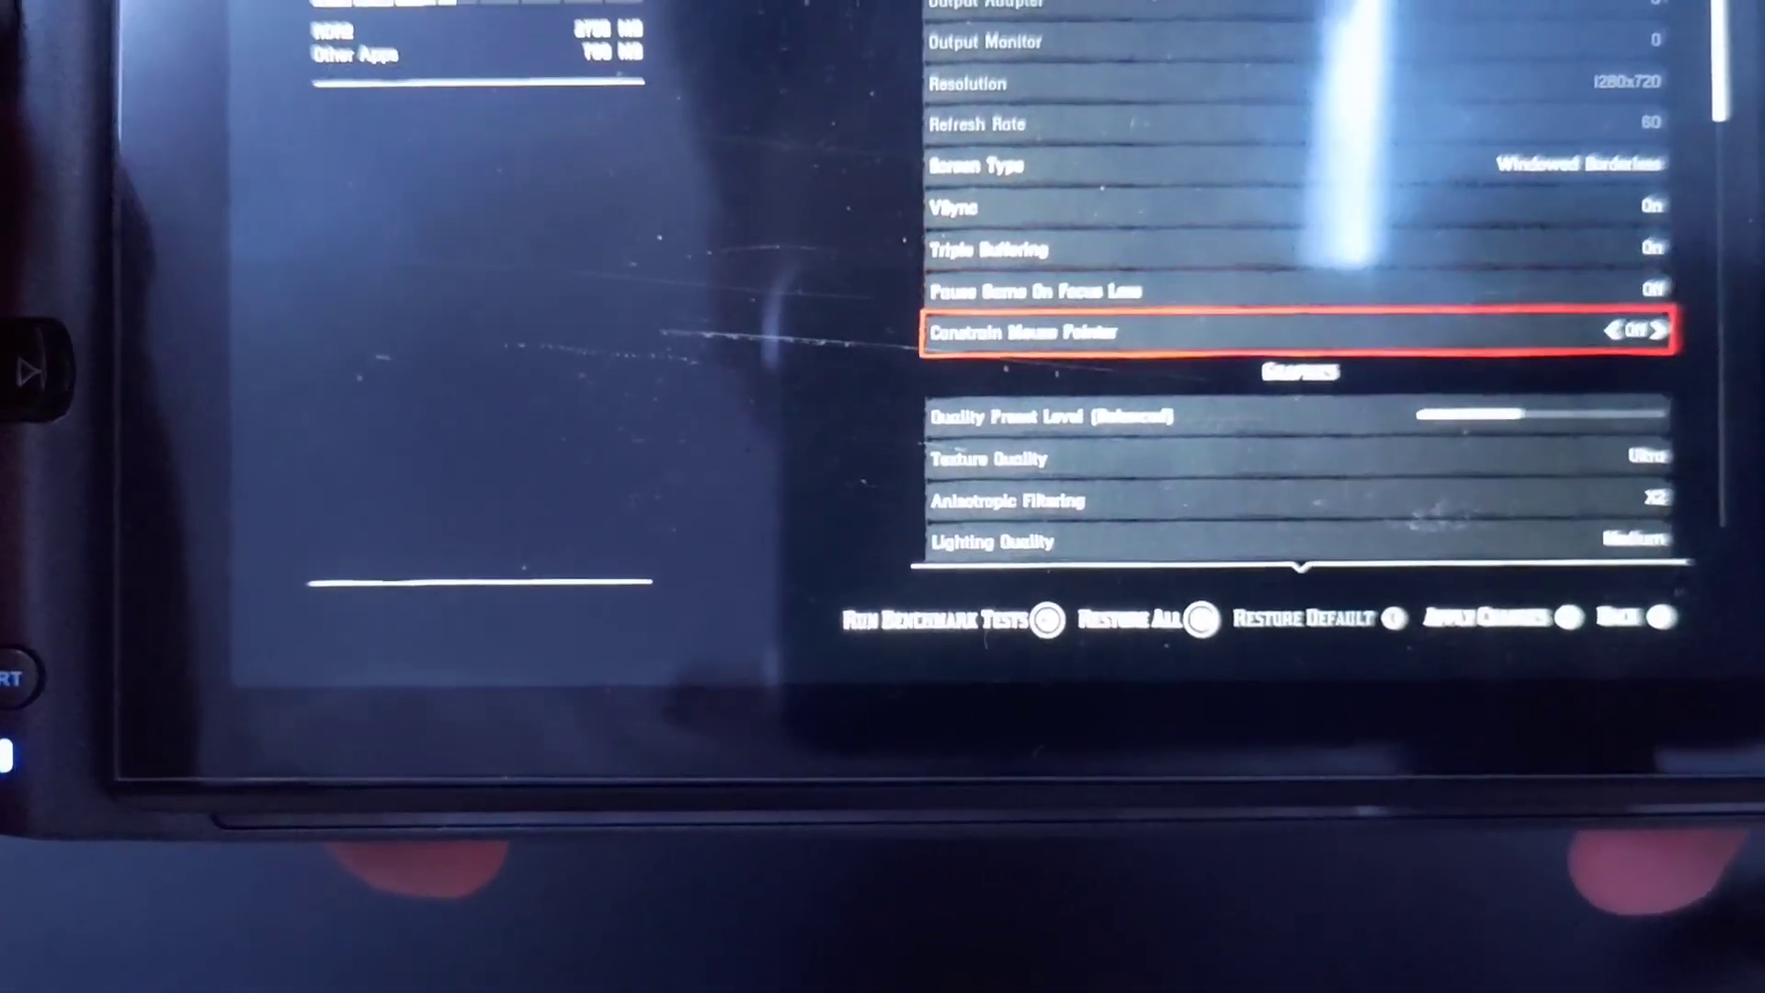
key(Down)
key(Escape)
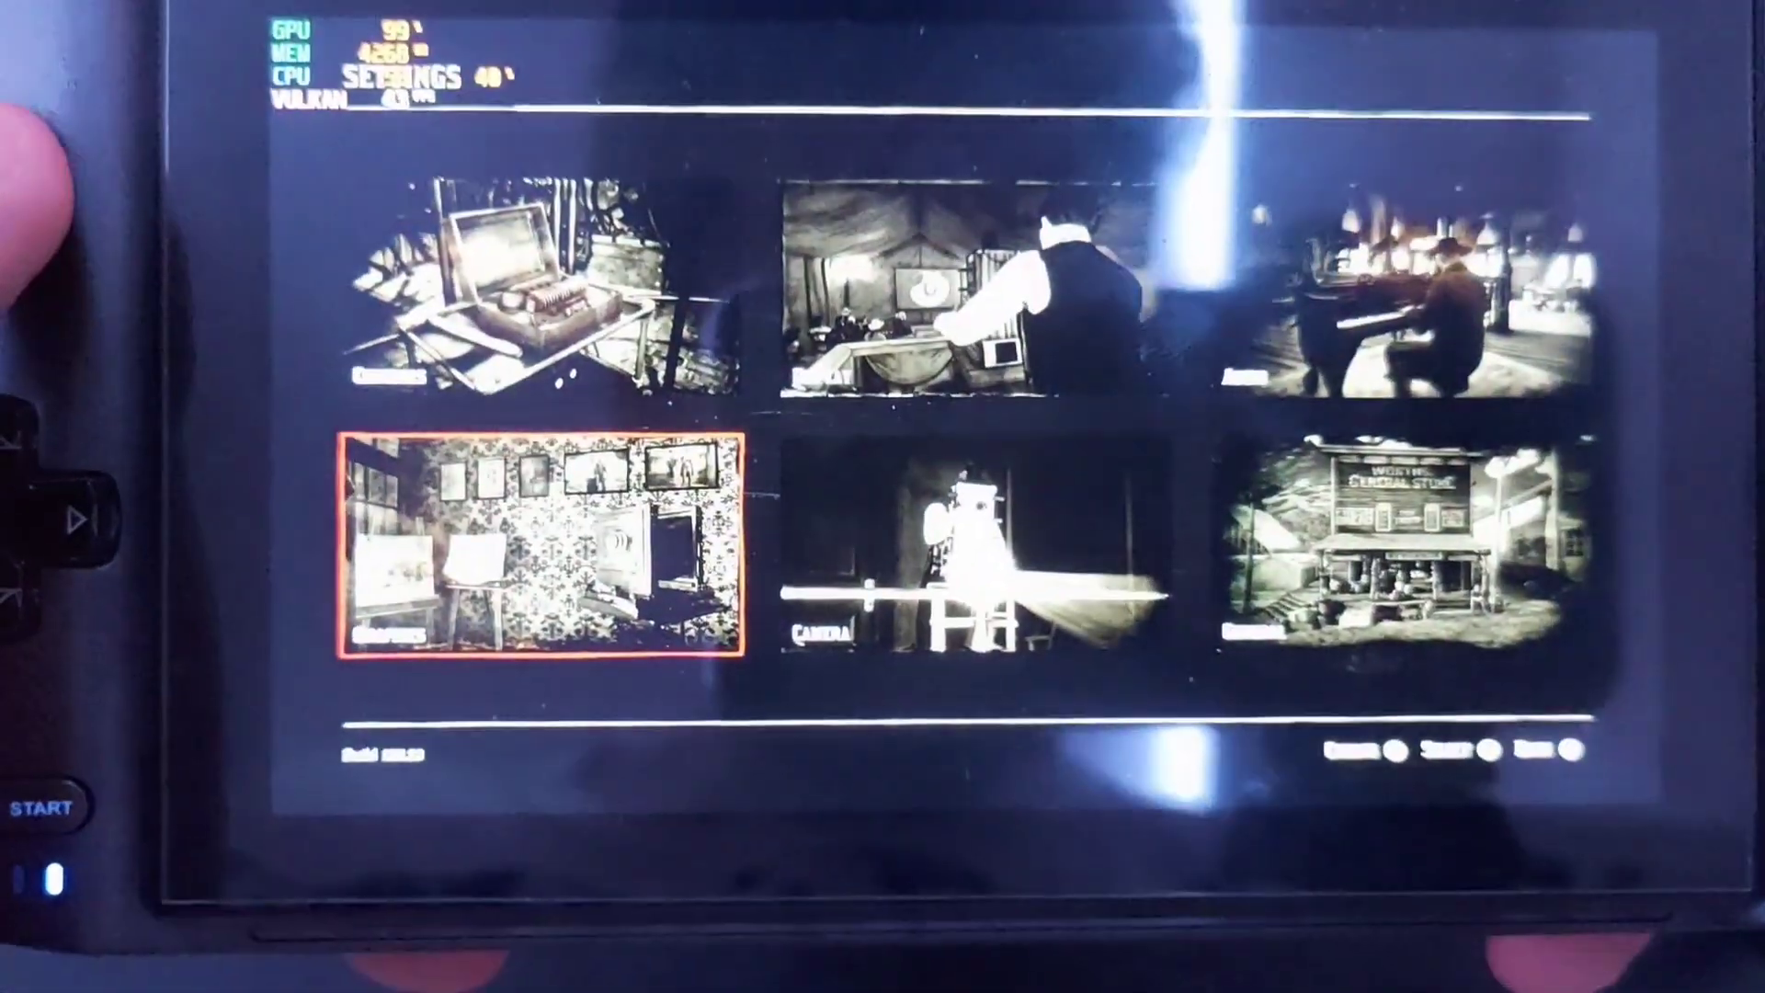
Step: Back out through the pause menu and resume riding
key(Escape)
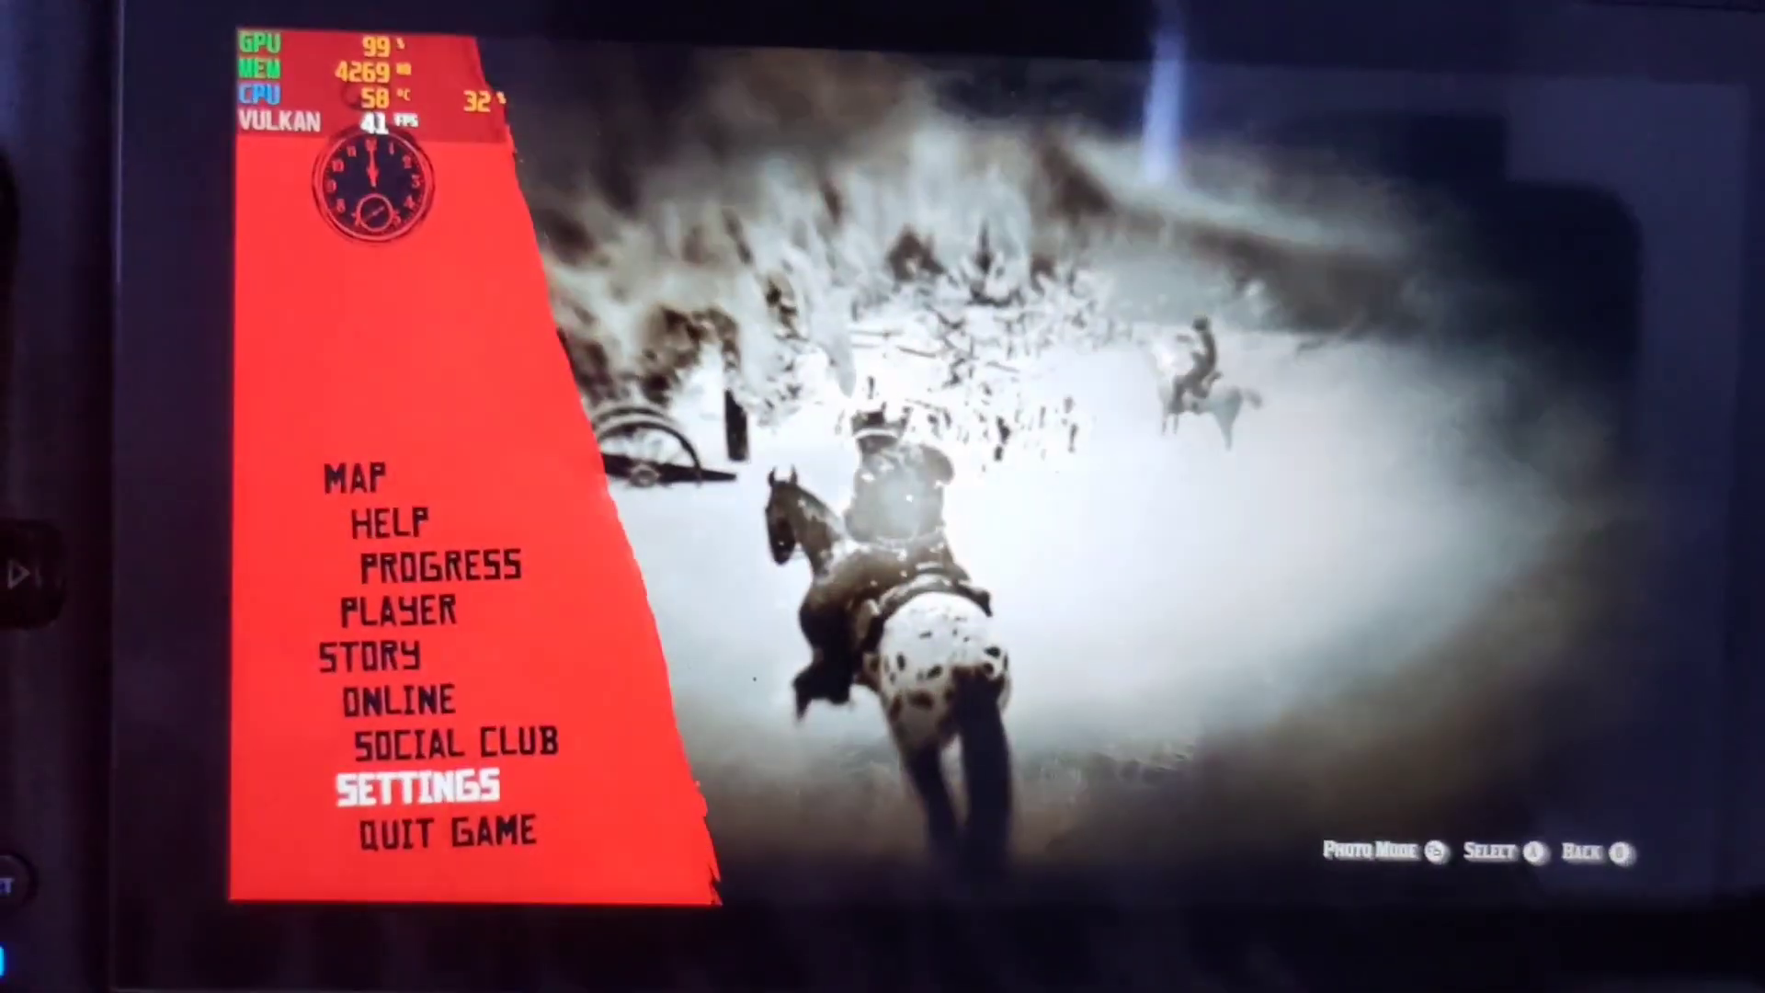
key(Escape)
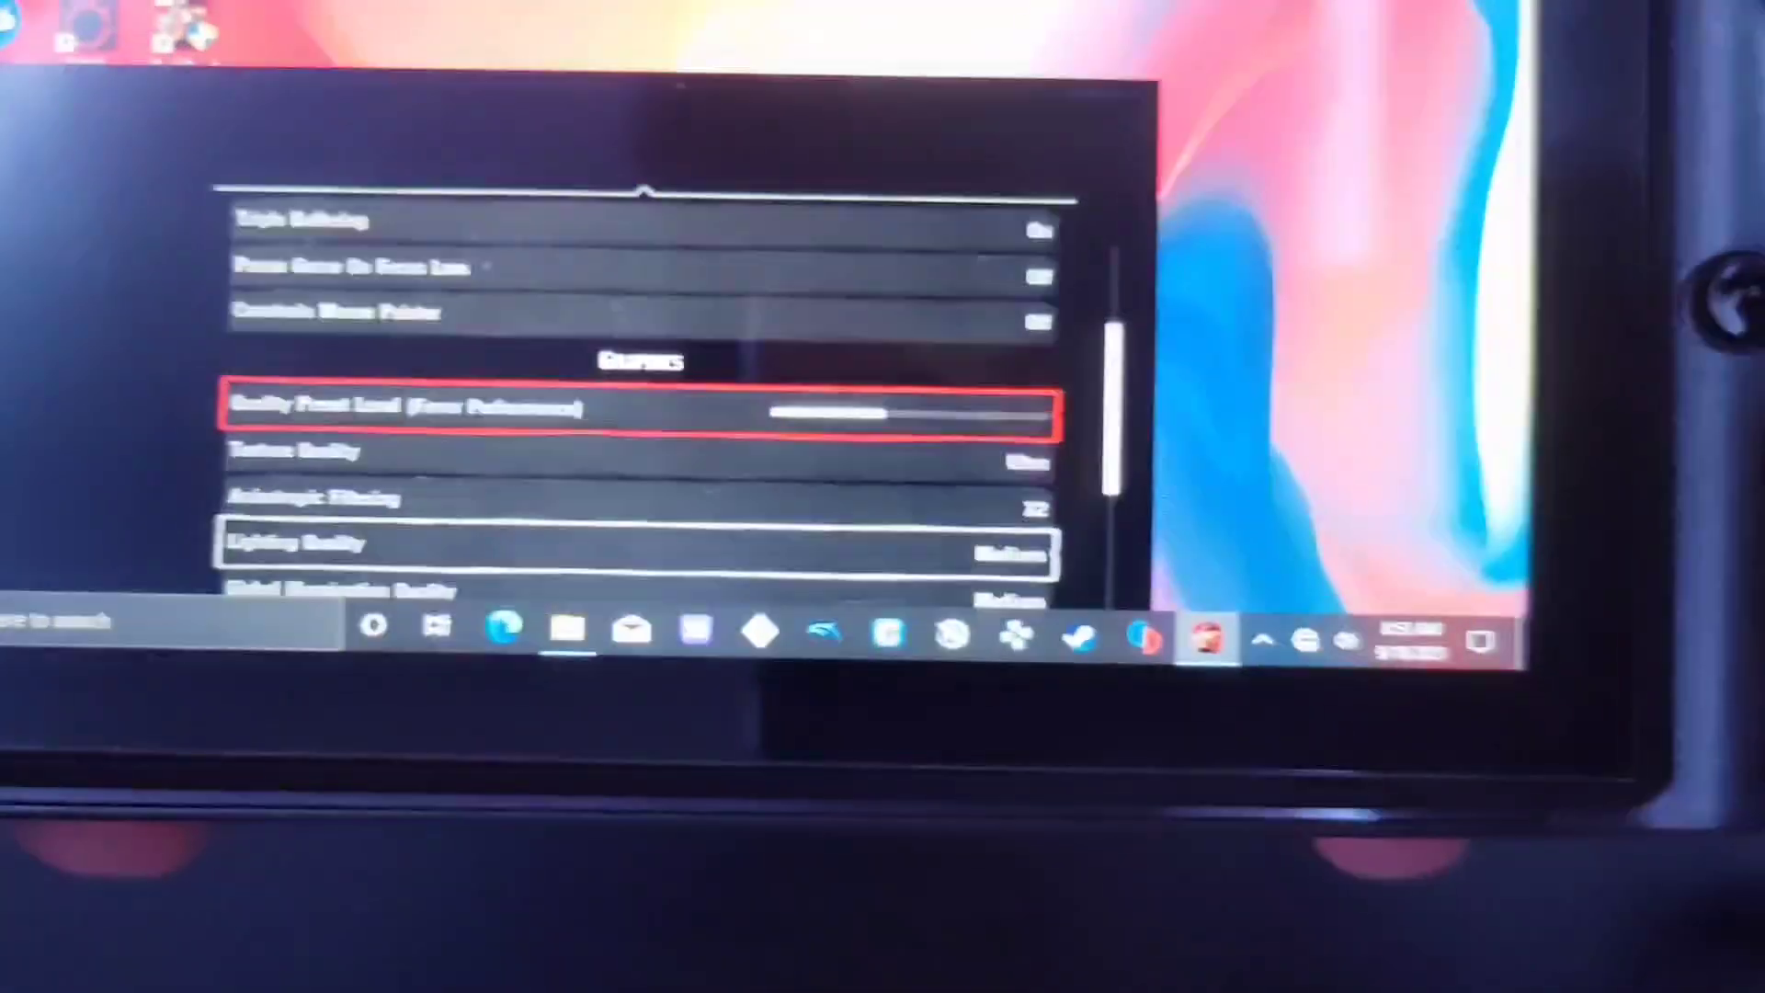
Step: Set Quality Preset Level to Favor Performance and confirm Screen Type is still Windowed Borderless
key(Left)
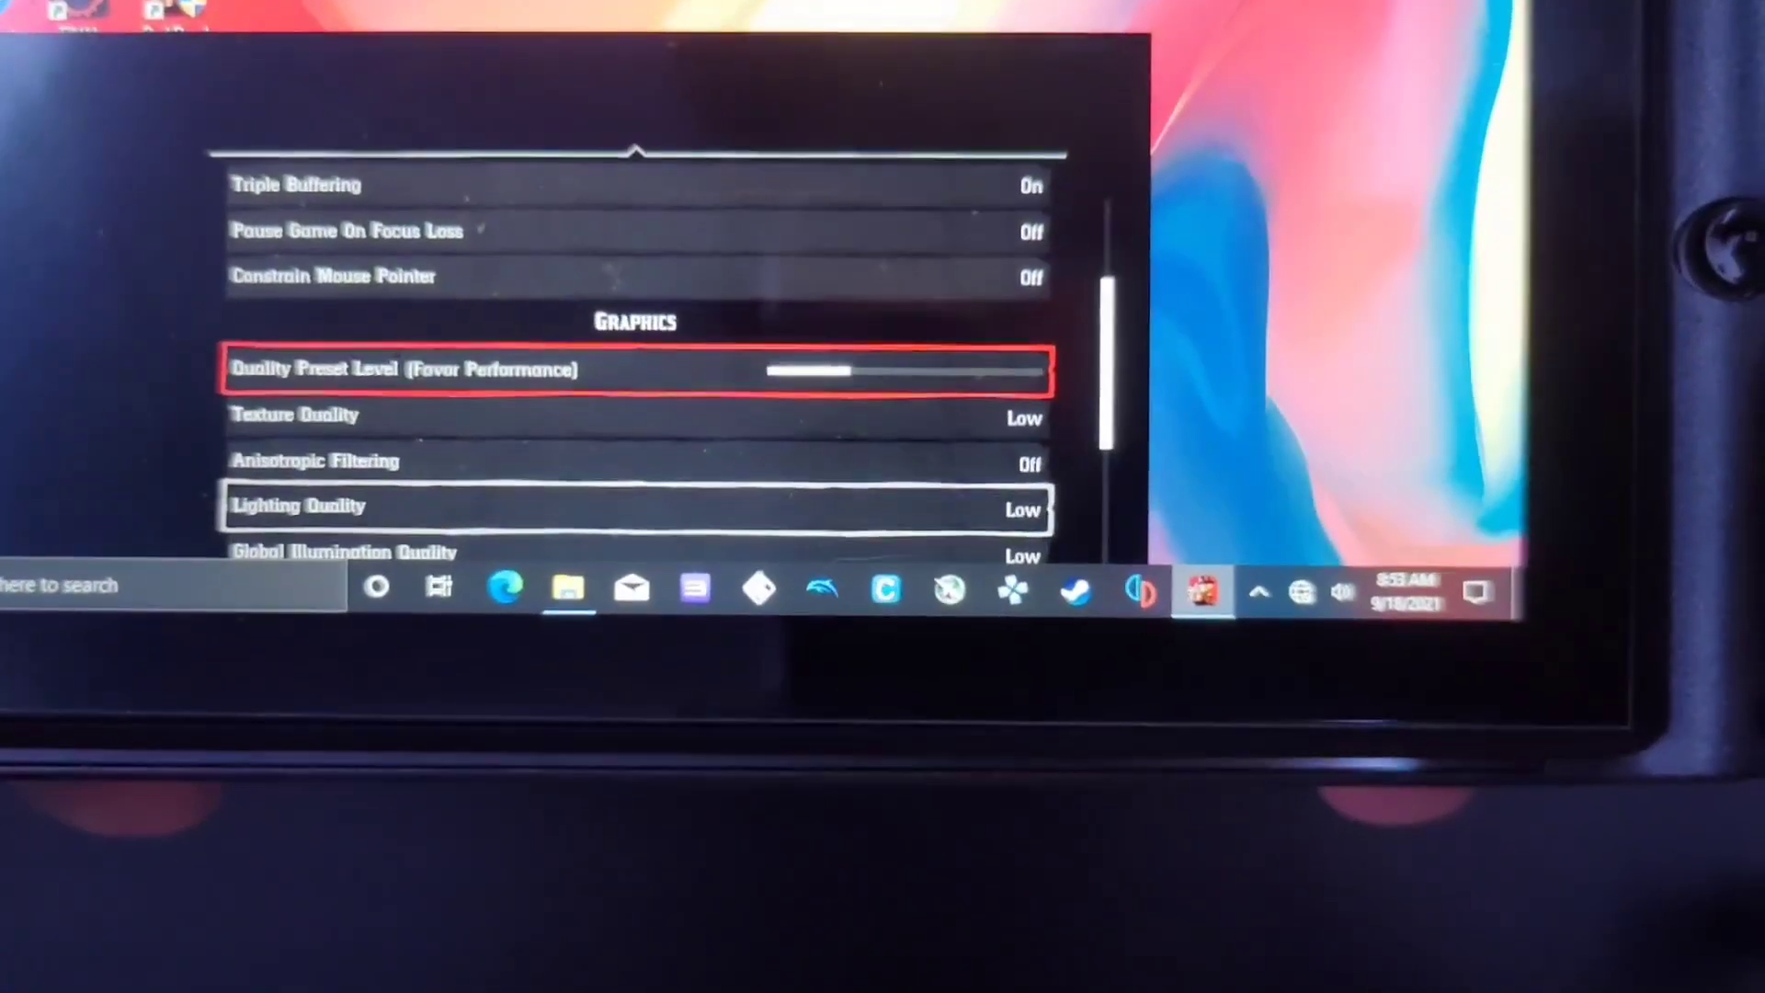
key(Right)
key(Left)
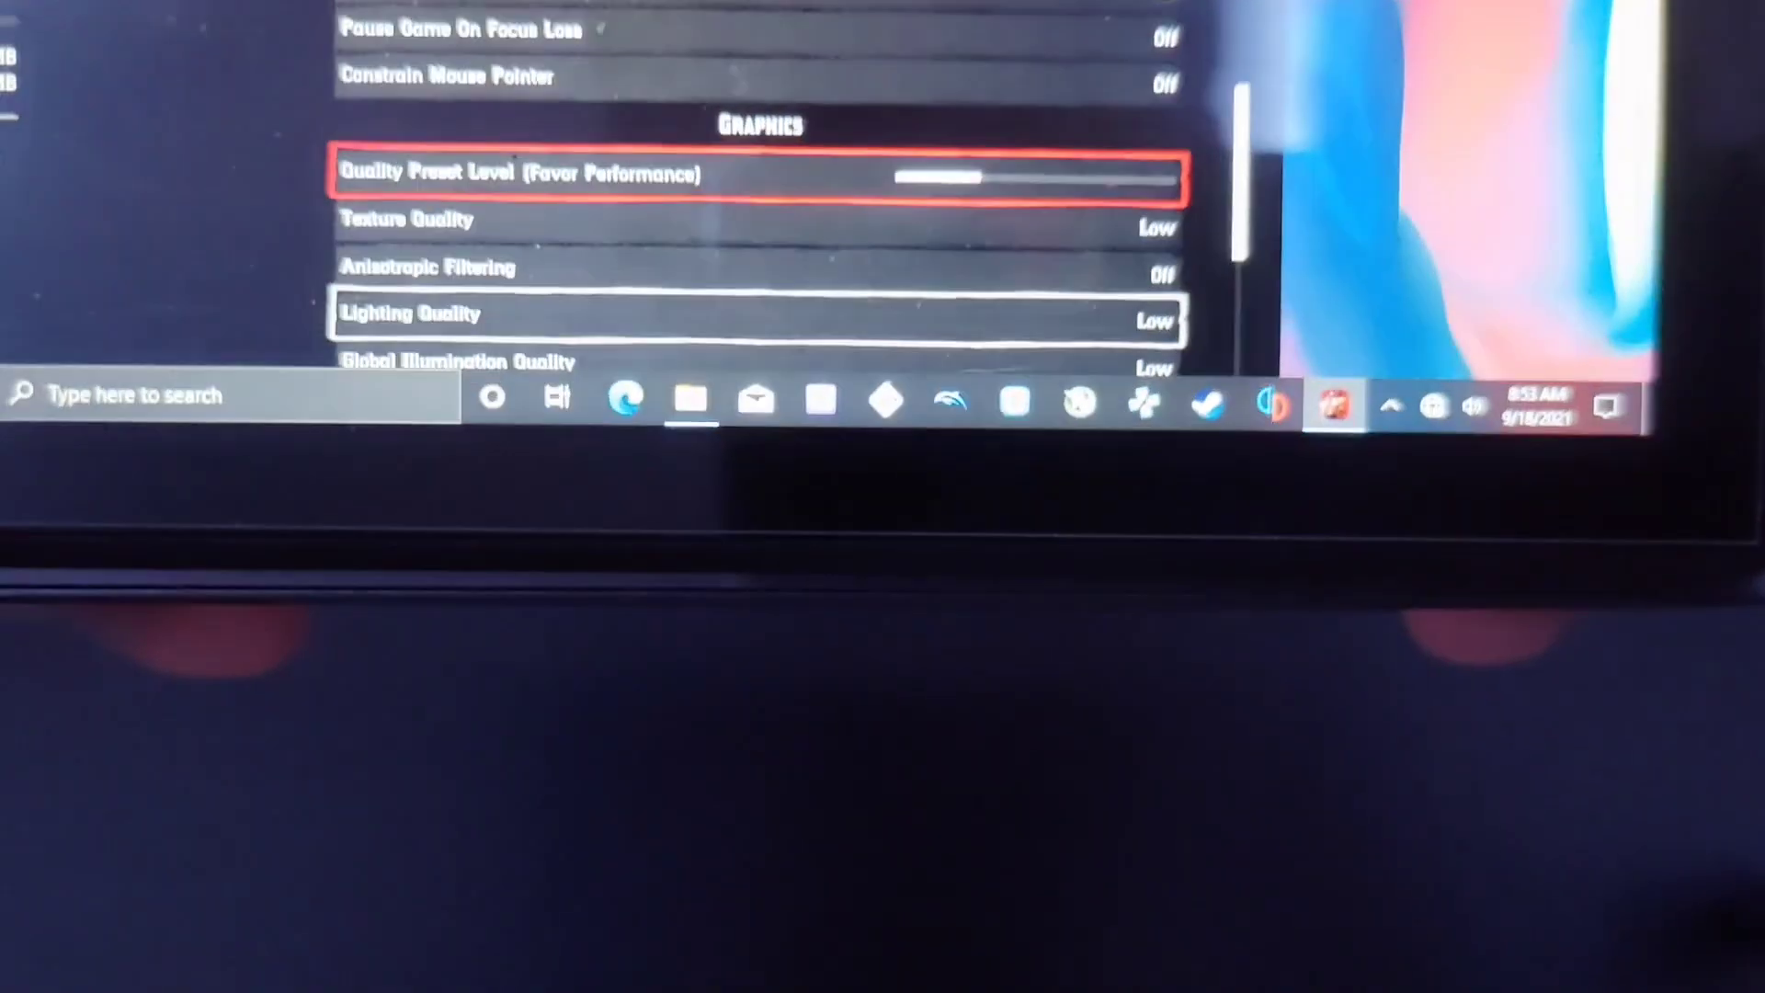
key(Up)
key(Up)
key(Up)
key(Up)
key(Up)
key(Up)
key(Down)
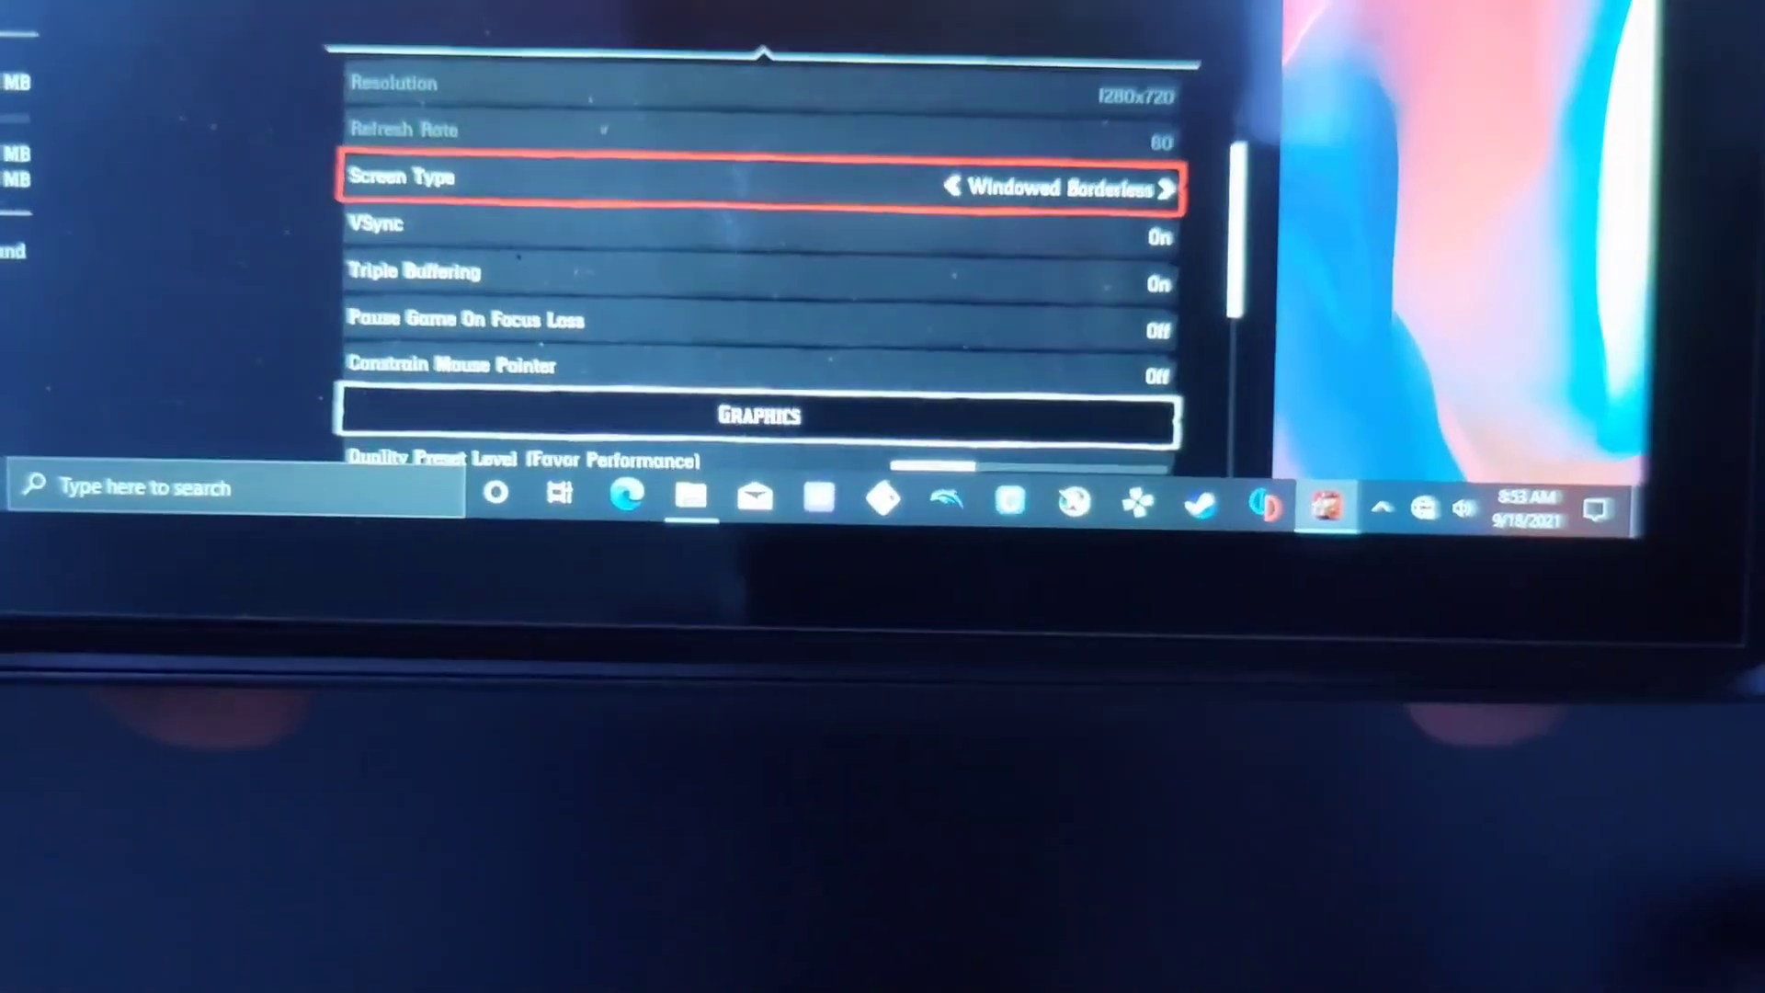
key(Right)
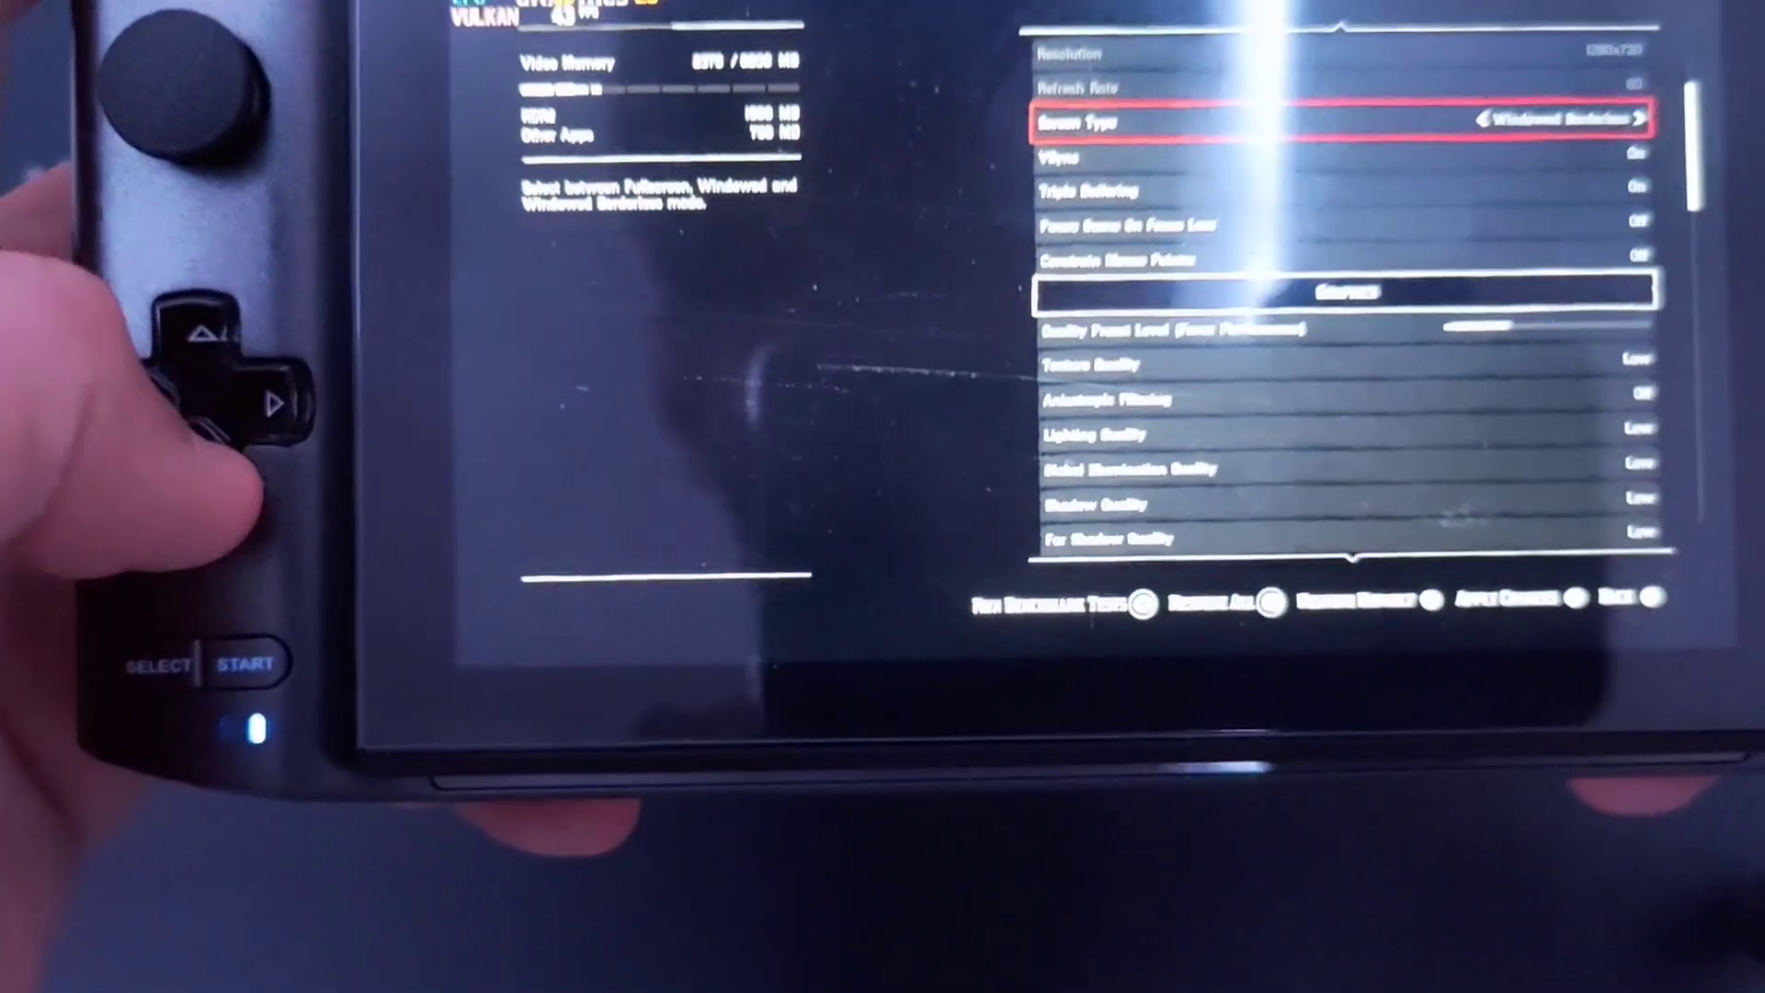
key(Down)
key(Down)
key(Down)
key(Down)
key(Down)
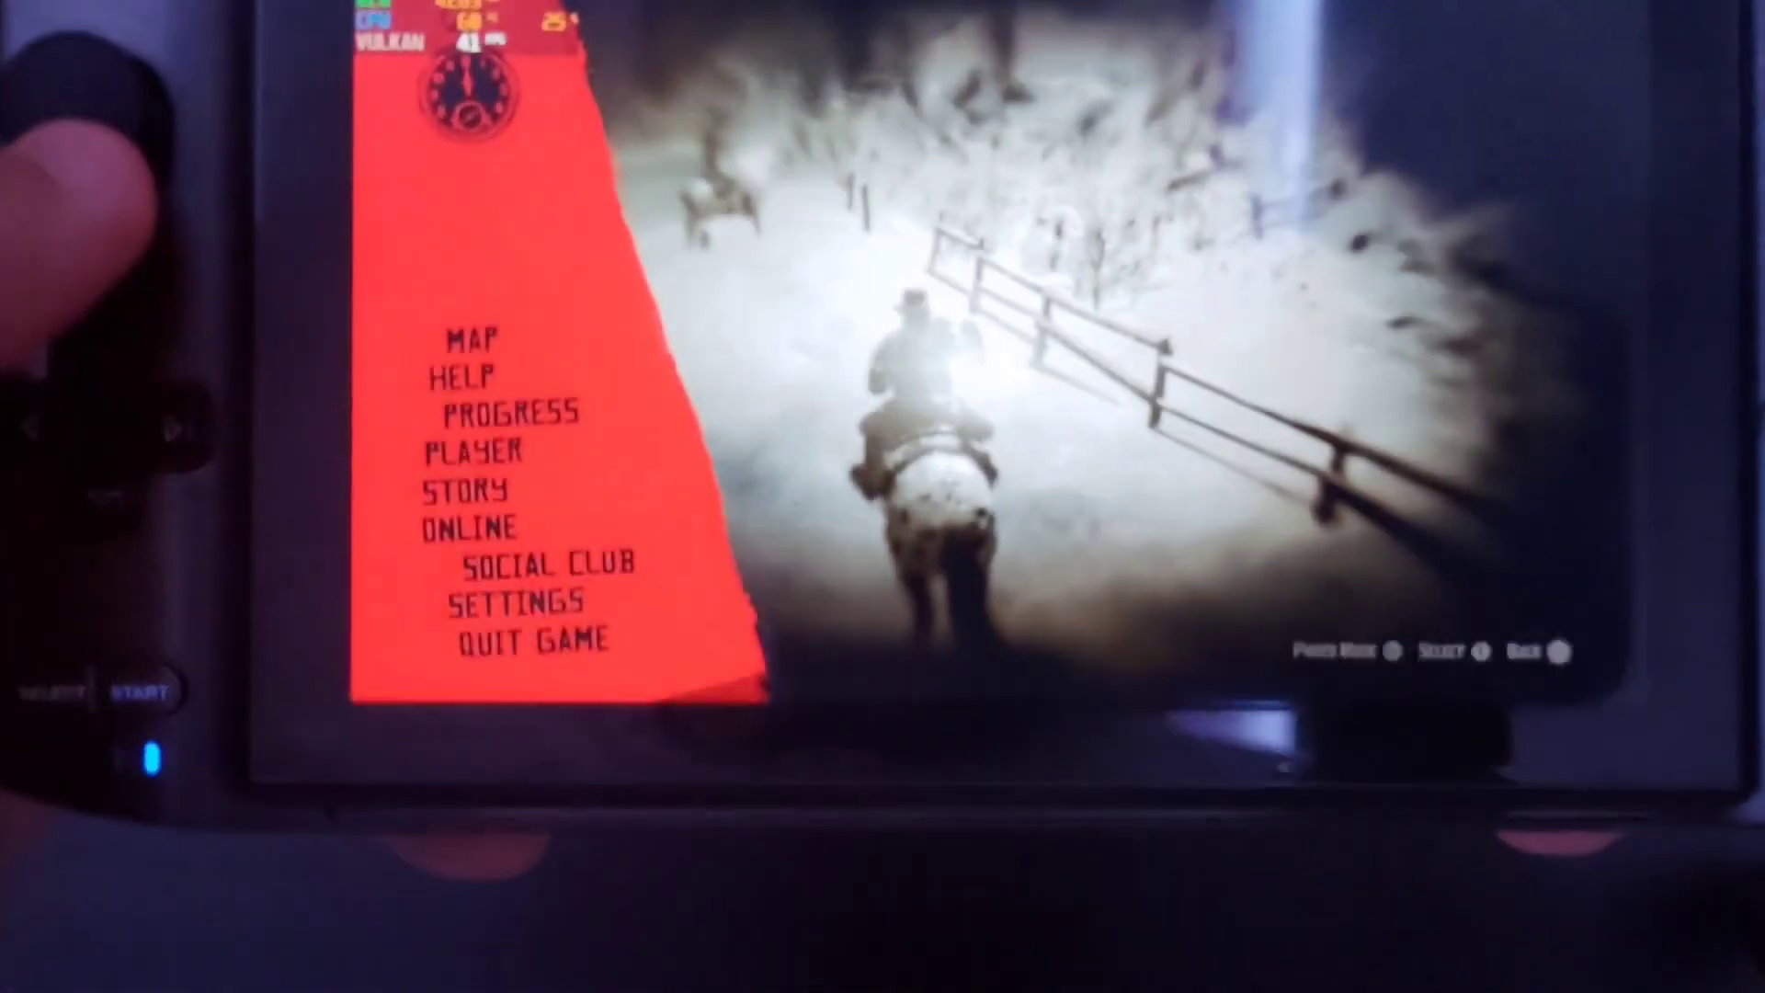
Step: Leave the settings menu and return to riding
key(Escape)
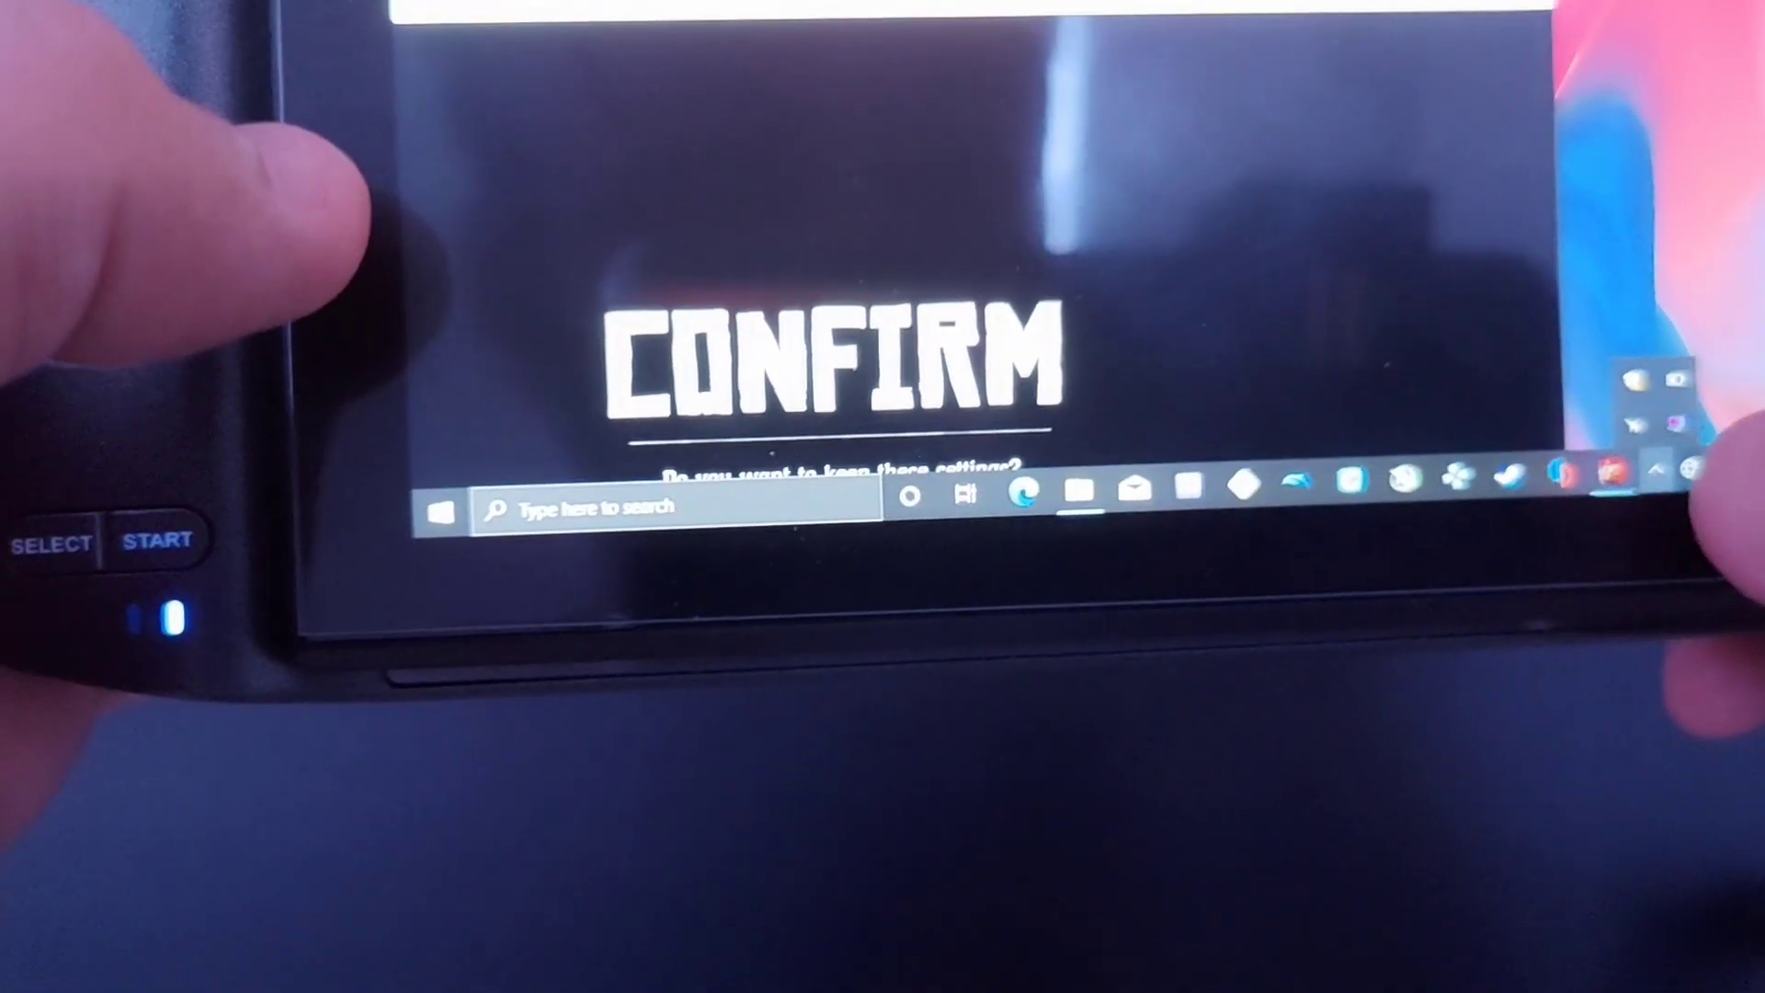
Step: Check the handheld's battery level from the Windows taskbar battery icon
click(1696, 478)
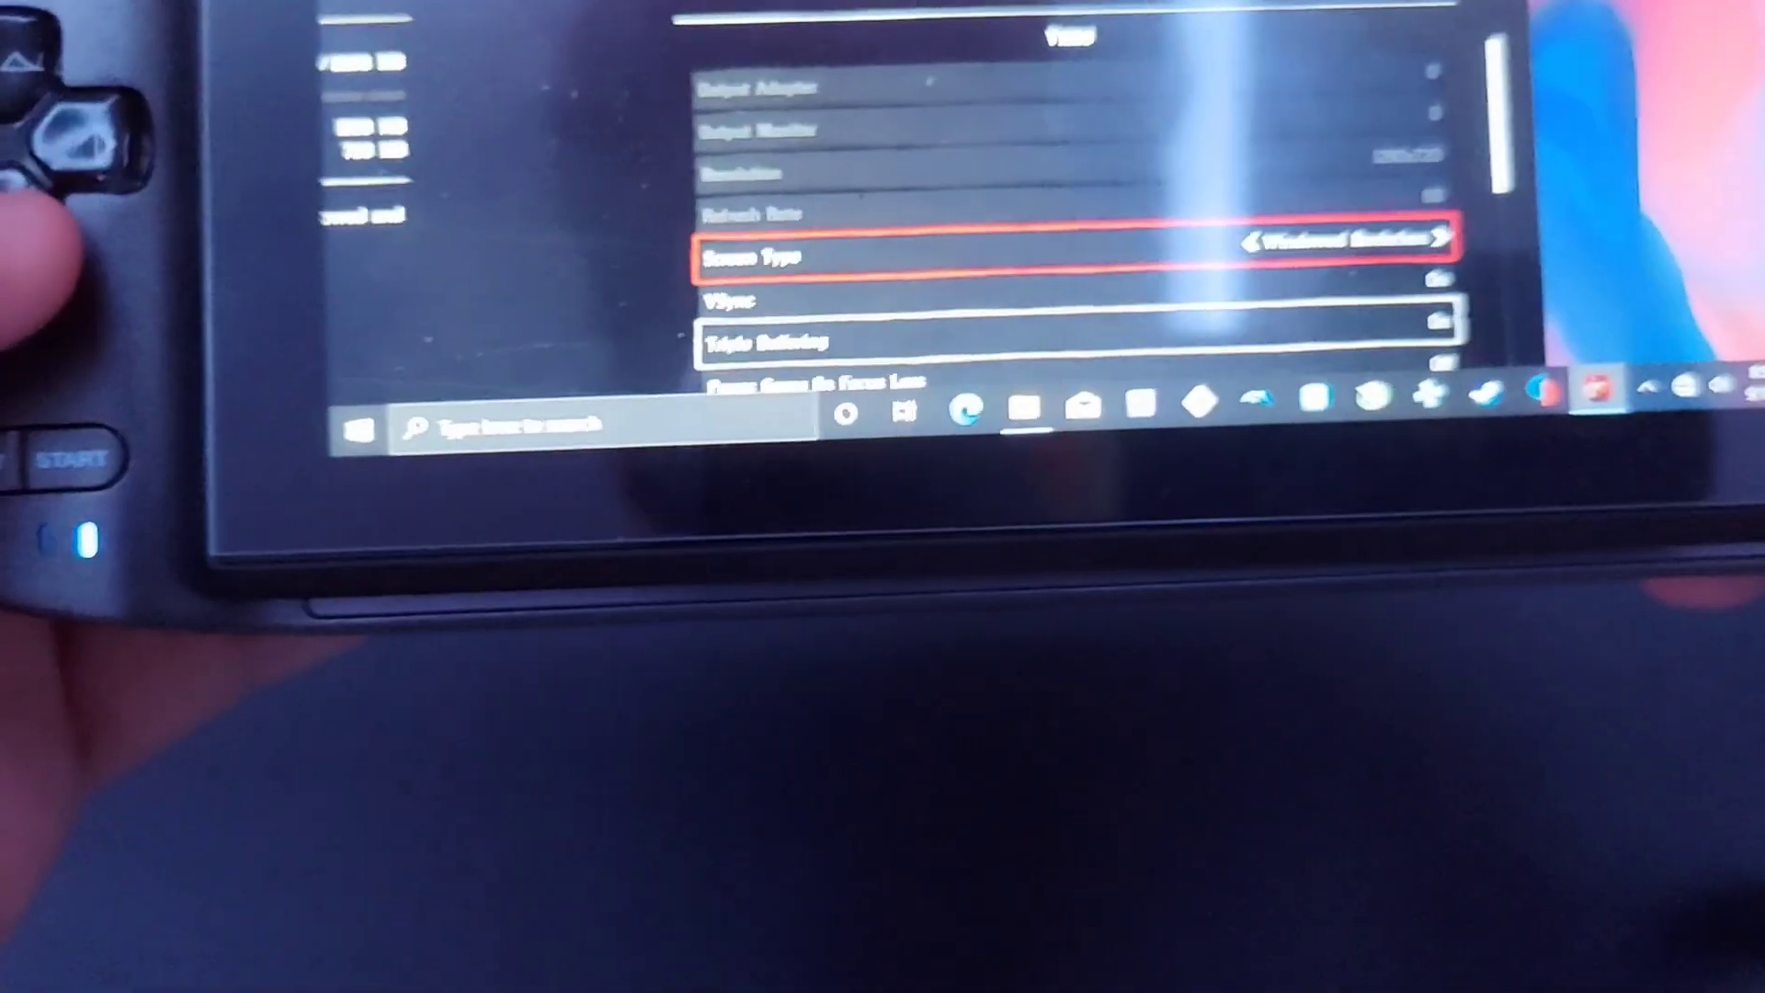
key(Down)
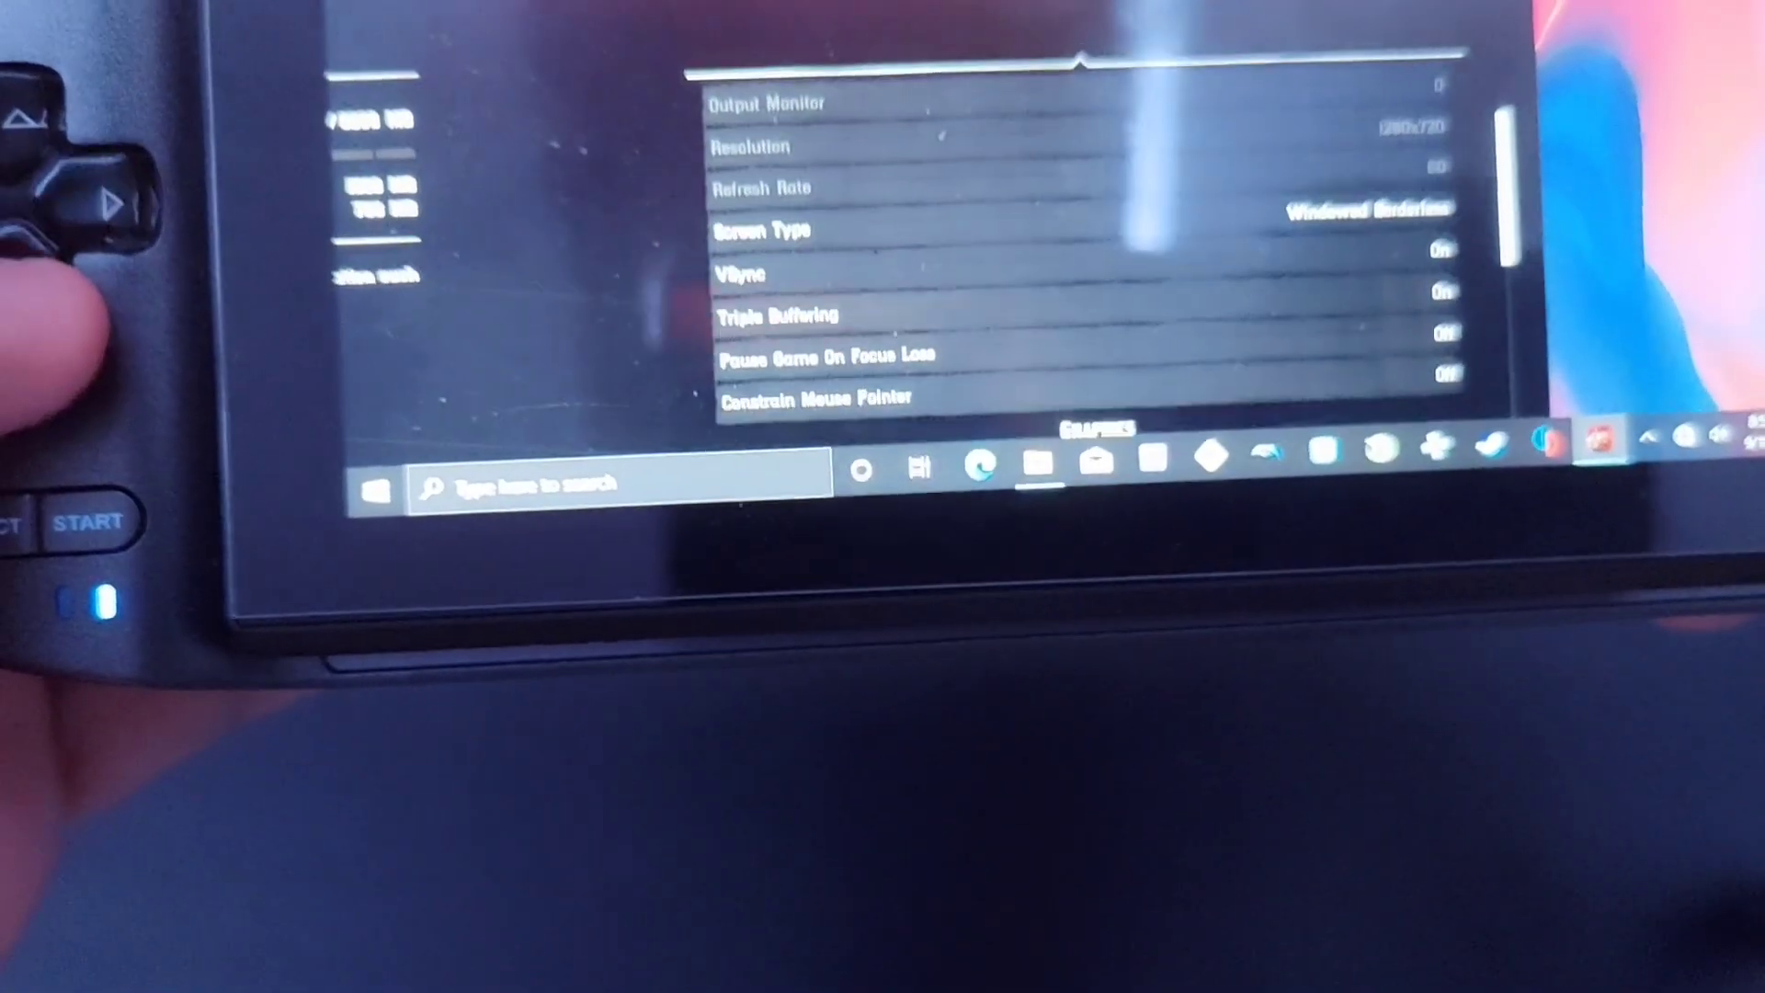
key(Down)
key(Down)
key(Down)
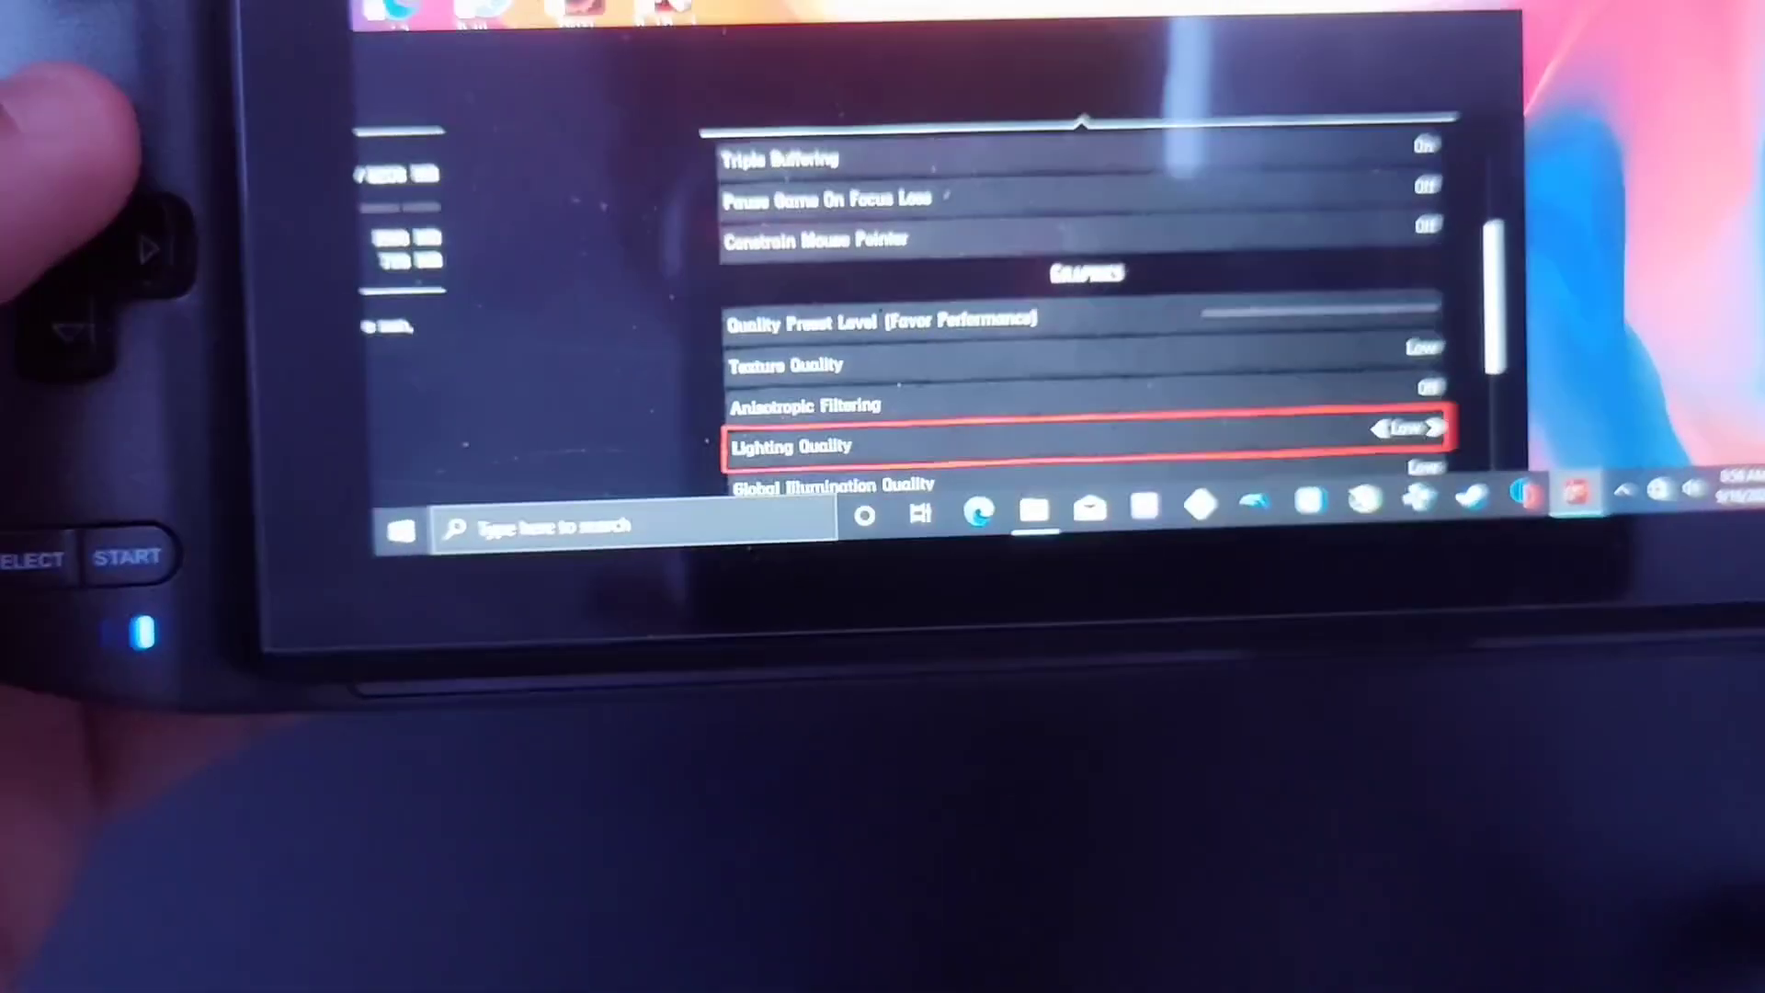
key(Up)
key(Up)
key(Up)
key(Up)
key(Up)
key(Up)
key(Up)
key(Up)
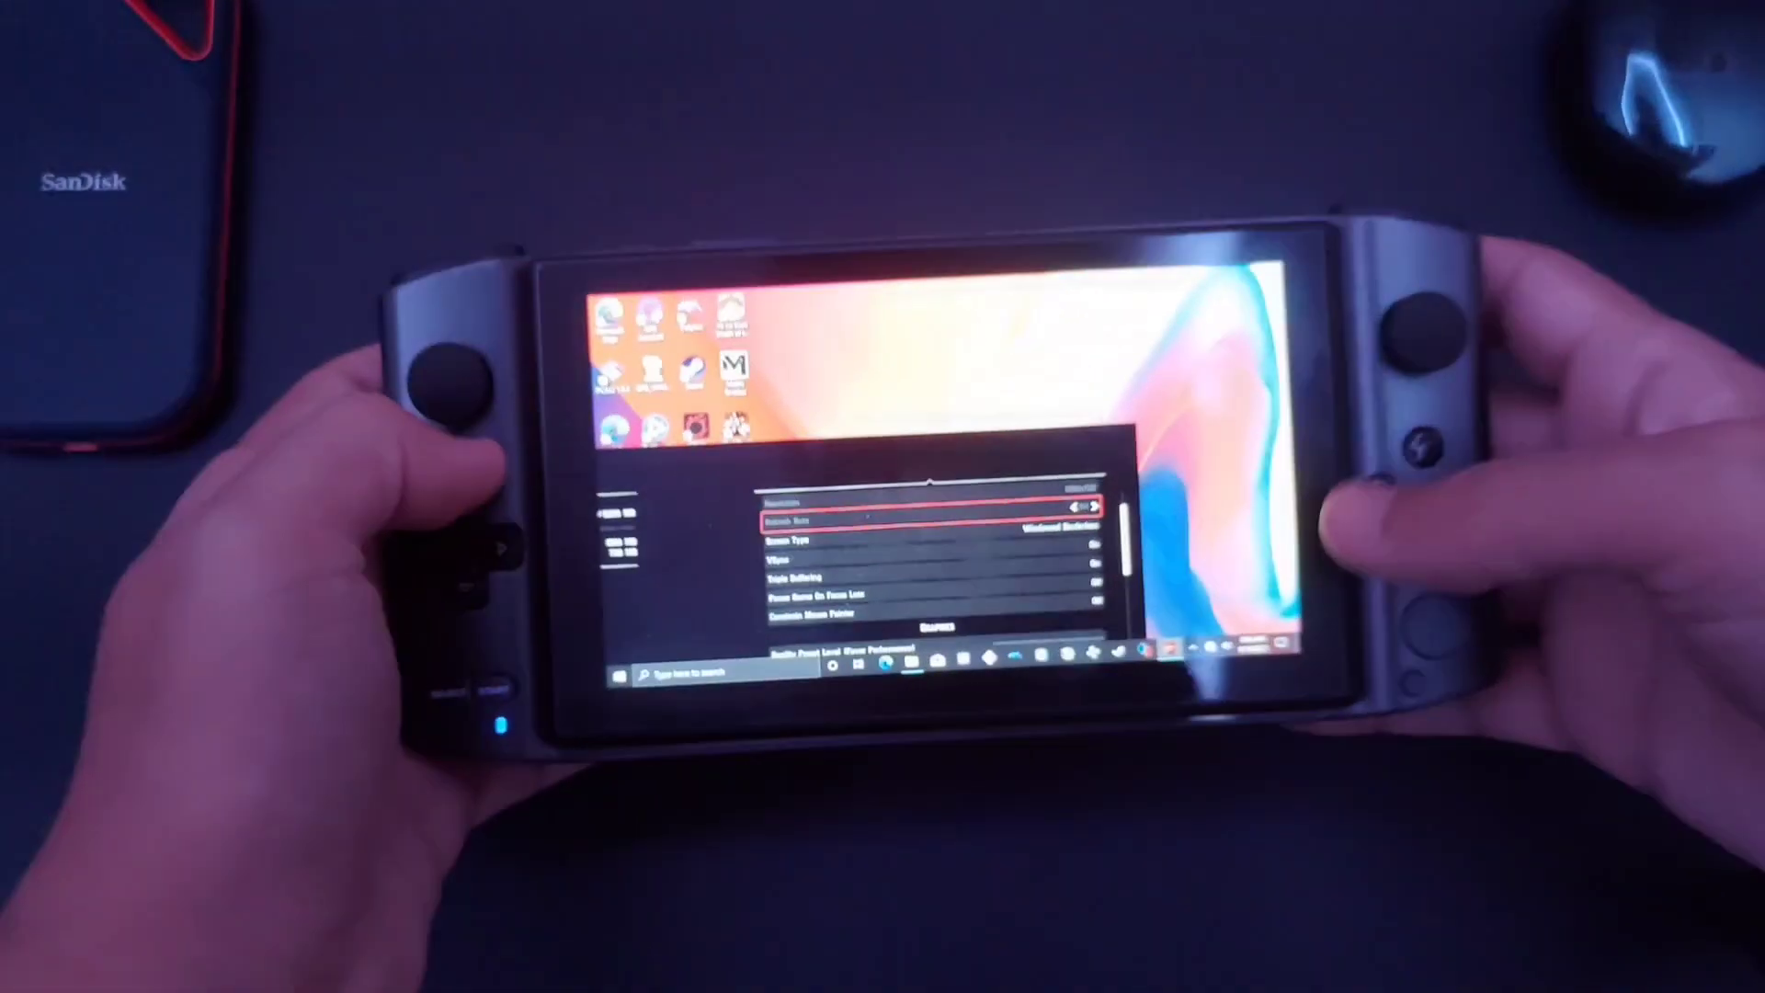